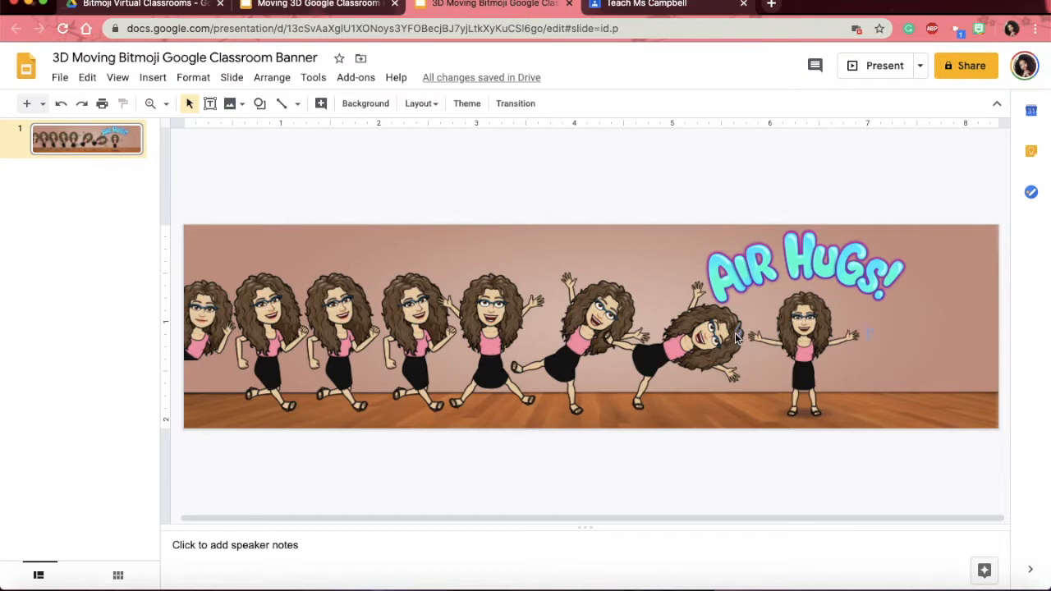
Search the Bitmoji extension for "coffee" and copy the image of the full-length figure leaning forward with a mug
left_click(980, 30)
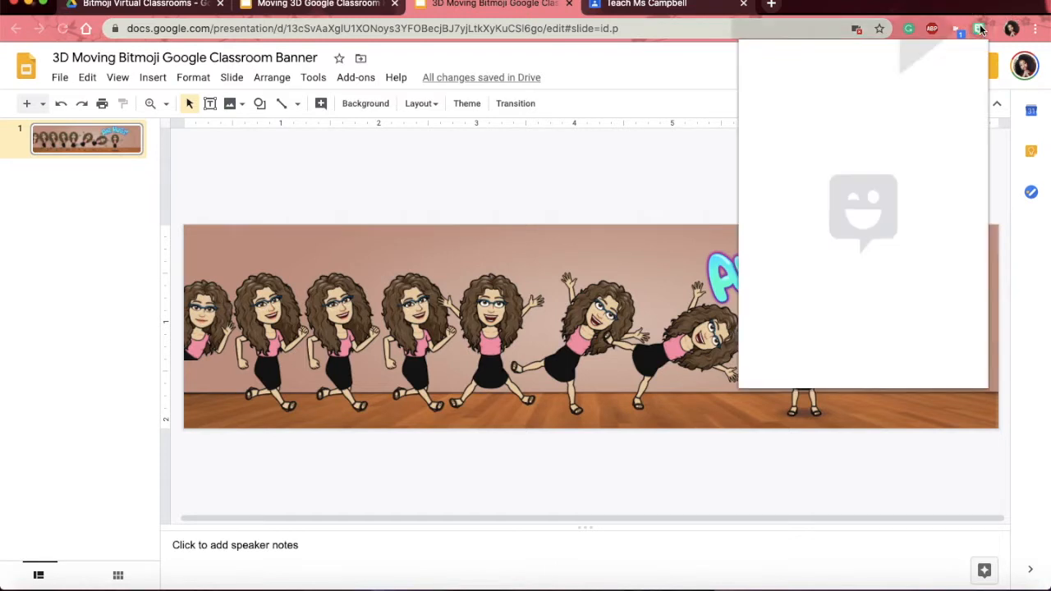
type("coffee")
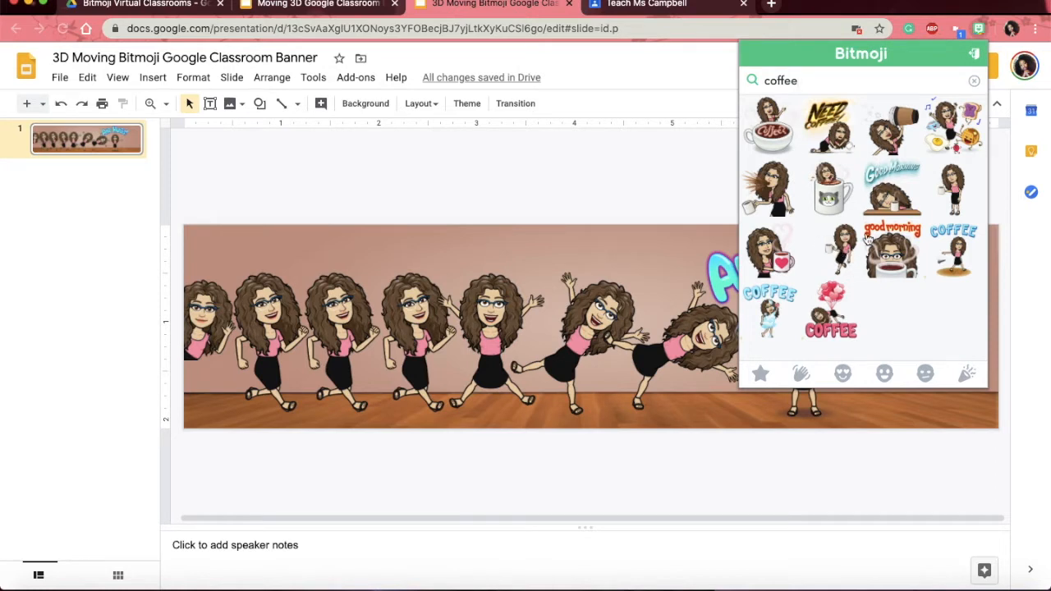
right_click(840, 245)
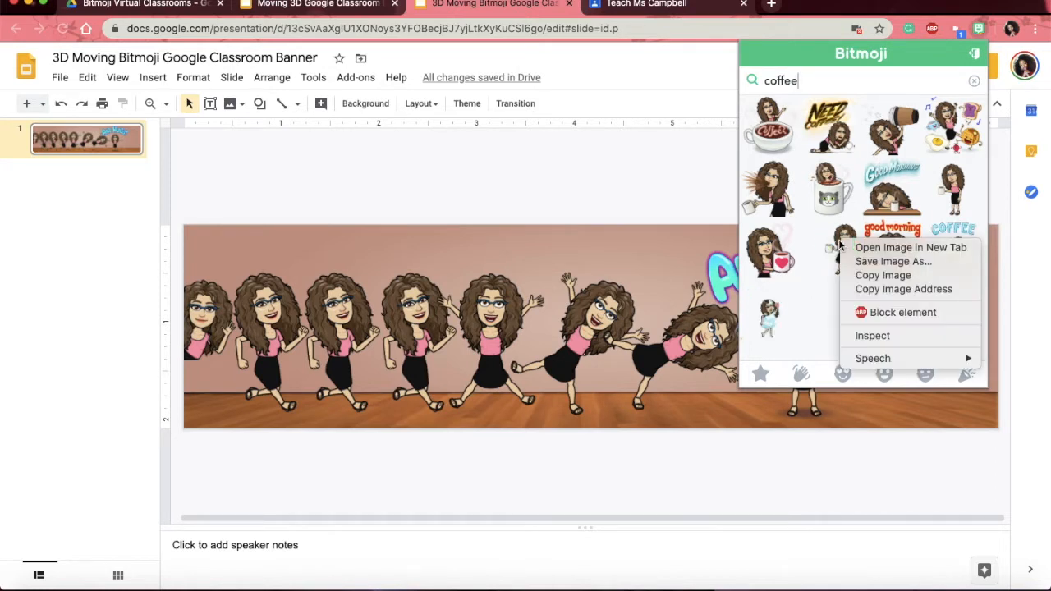
left_click(862, 275)
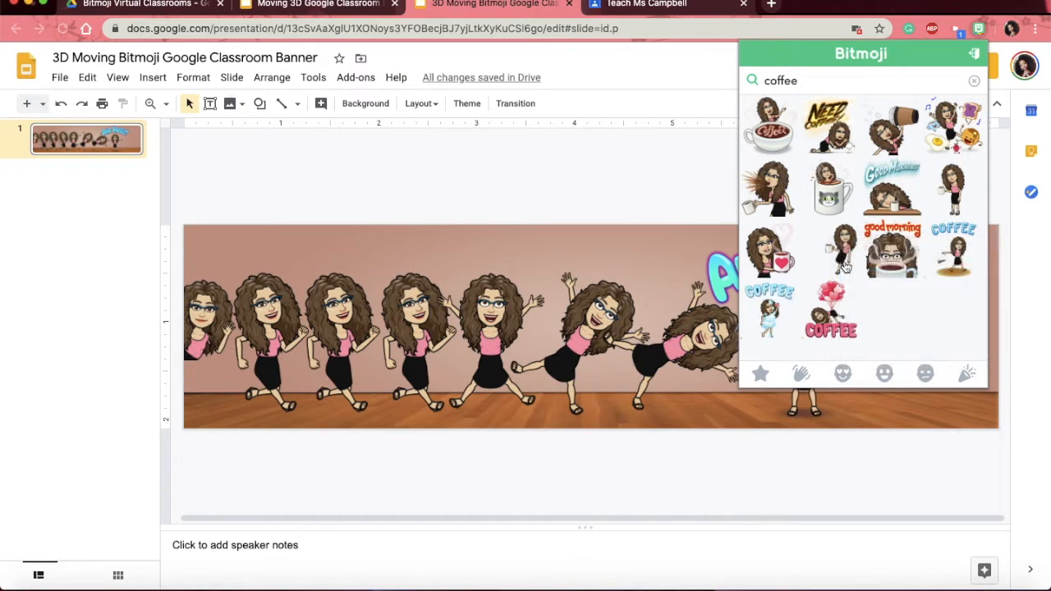
Paste the coffee Bitmoji onto the slide and place it at the far right end of the banner
left_click(760, 289)
left_click(897, 344)
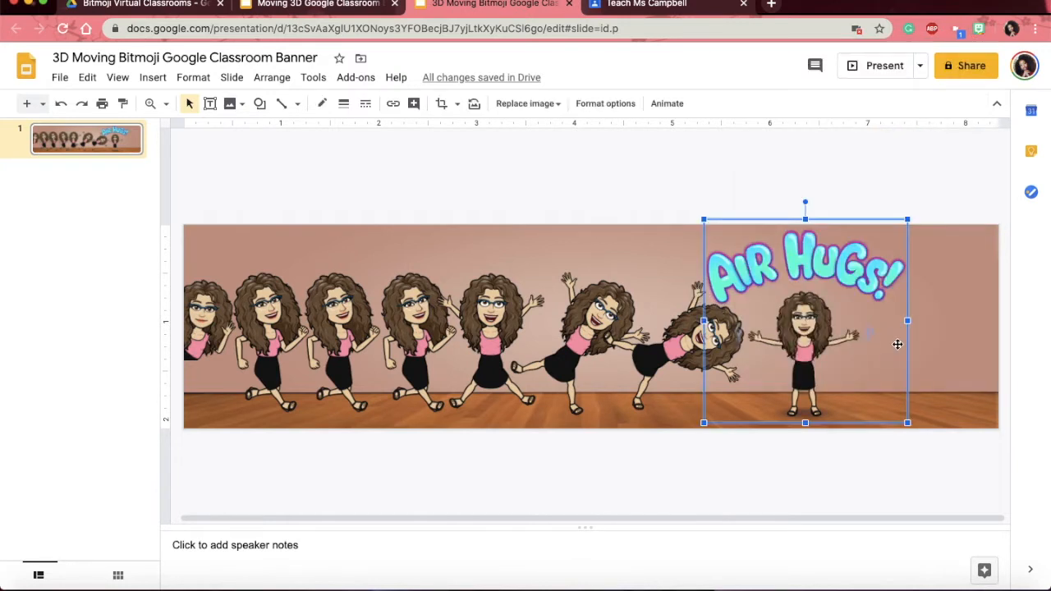
left_click(924, 371)
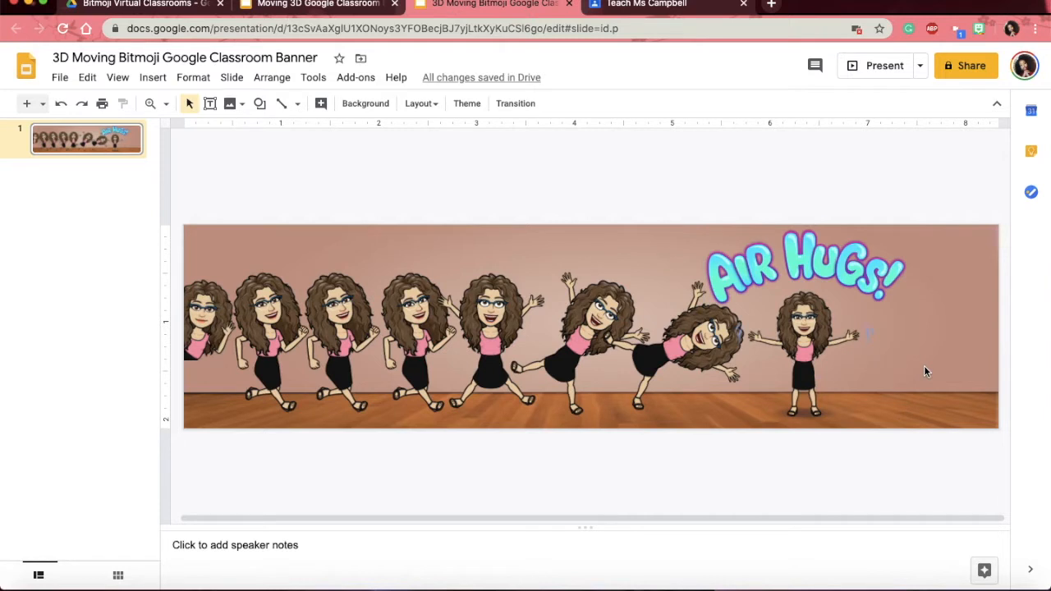
key("ctrl+v")
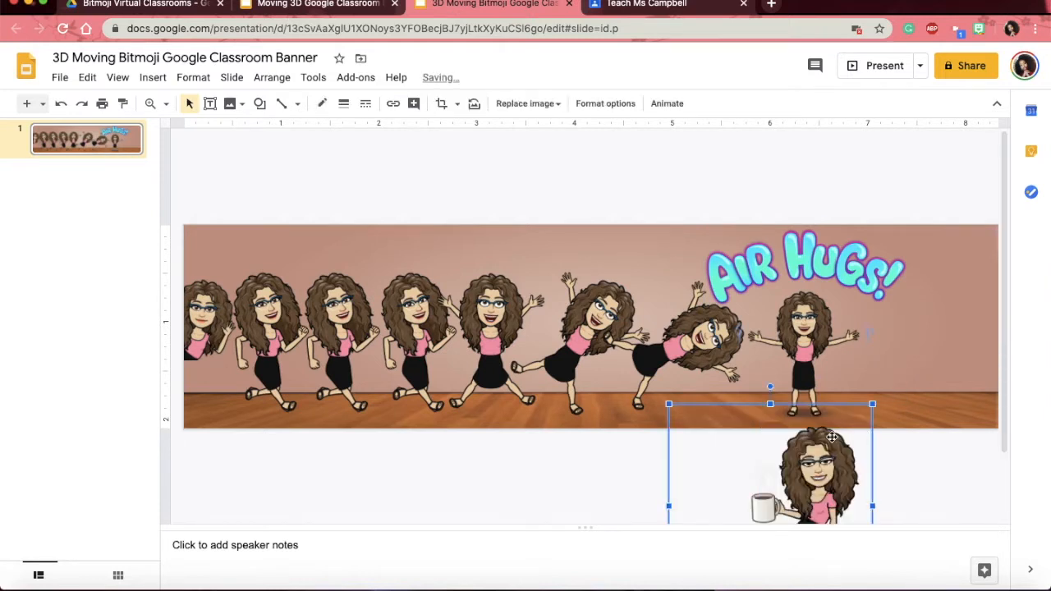
left_click_drag(889, 327, 950, 309)
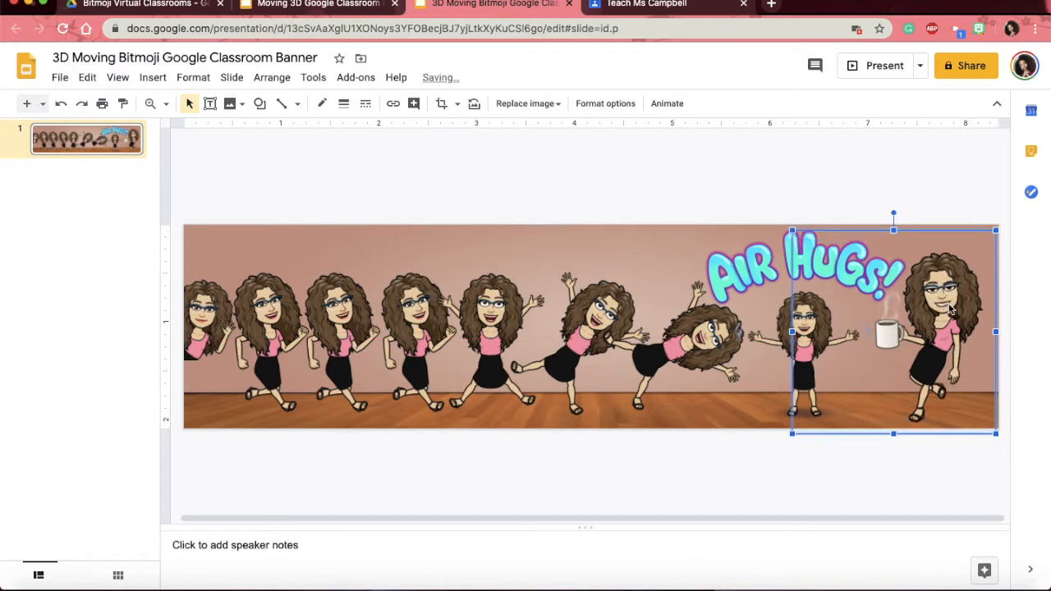
mouse_move(770, 337)
left_mouse_down()
mouse_move(741, 333)
mouse_move(770, 320)
left_mouse_up()
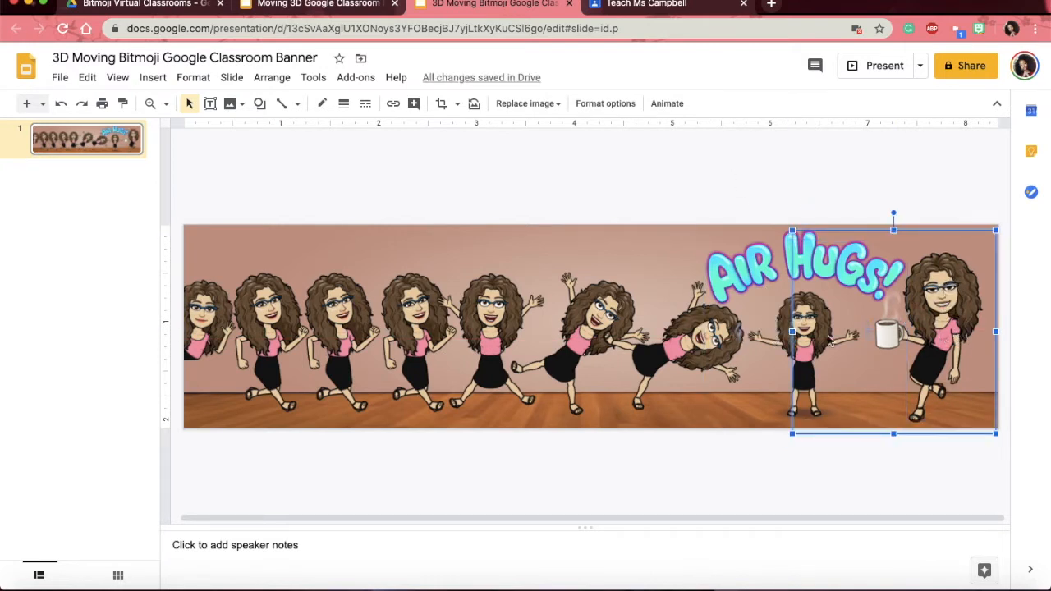
Compare the width and height of the tilted, Air Hugs and coffee Bitmojis in the format options
left_click(605, 104)
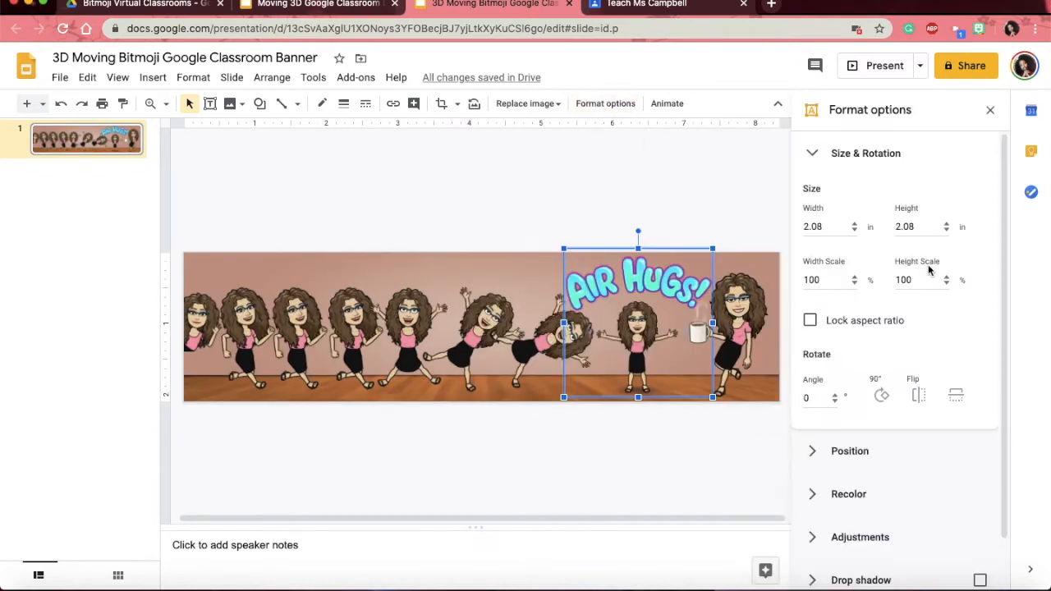
left_click(542, 332)
left_click(470, 319)
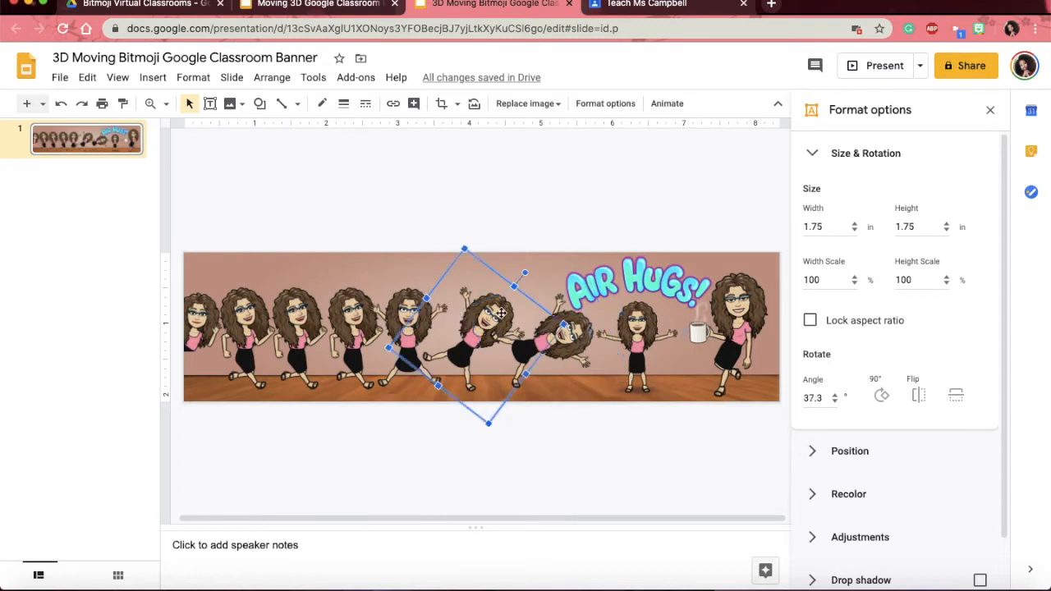
left_click(653, 327)
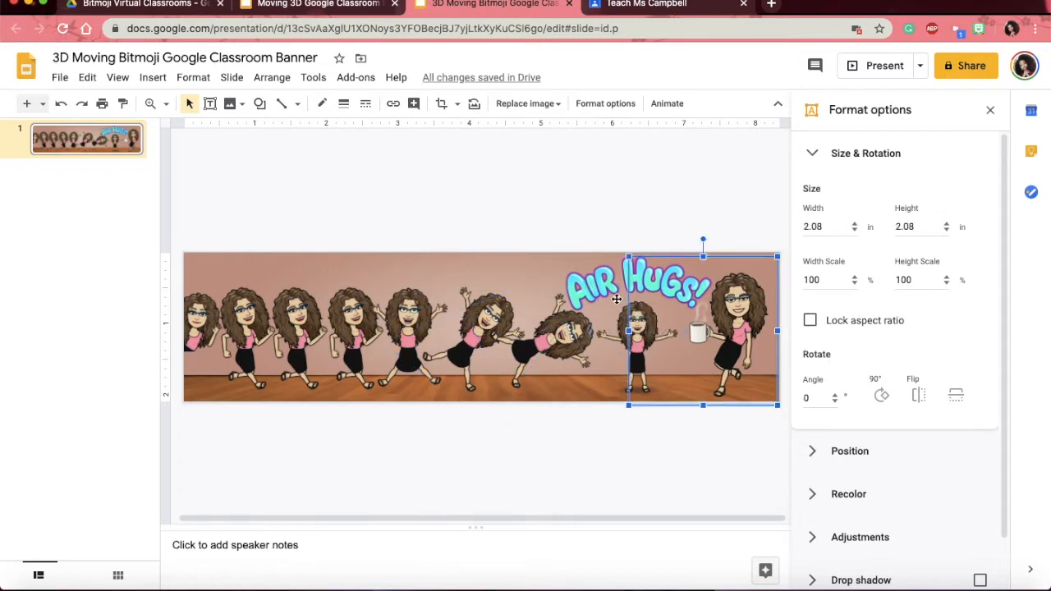
left_click(573, 283)
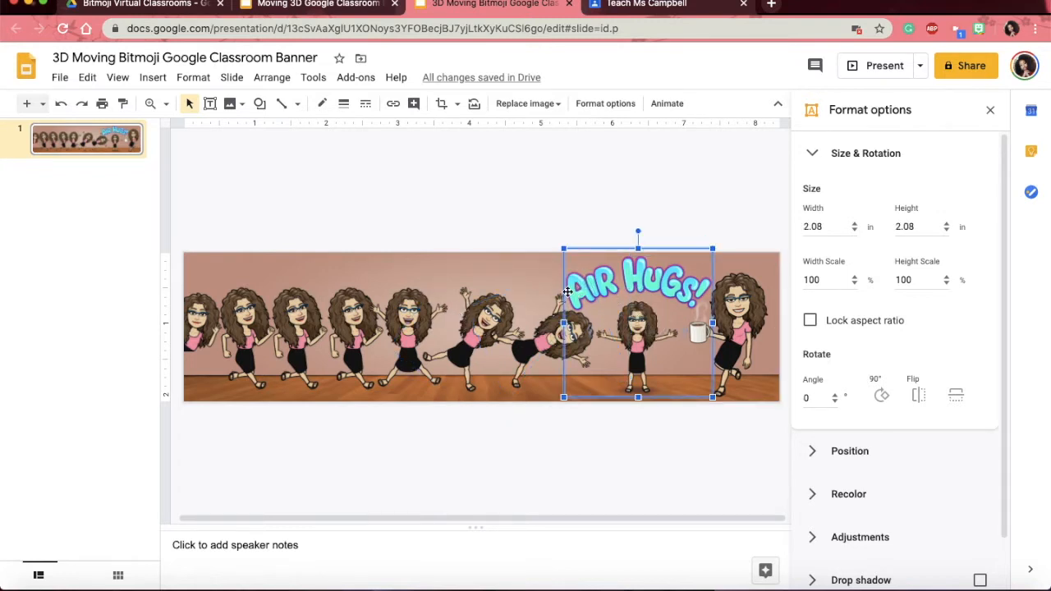
left_click(737, 340)
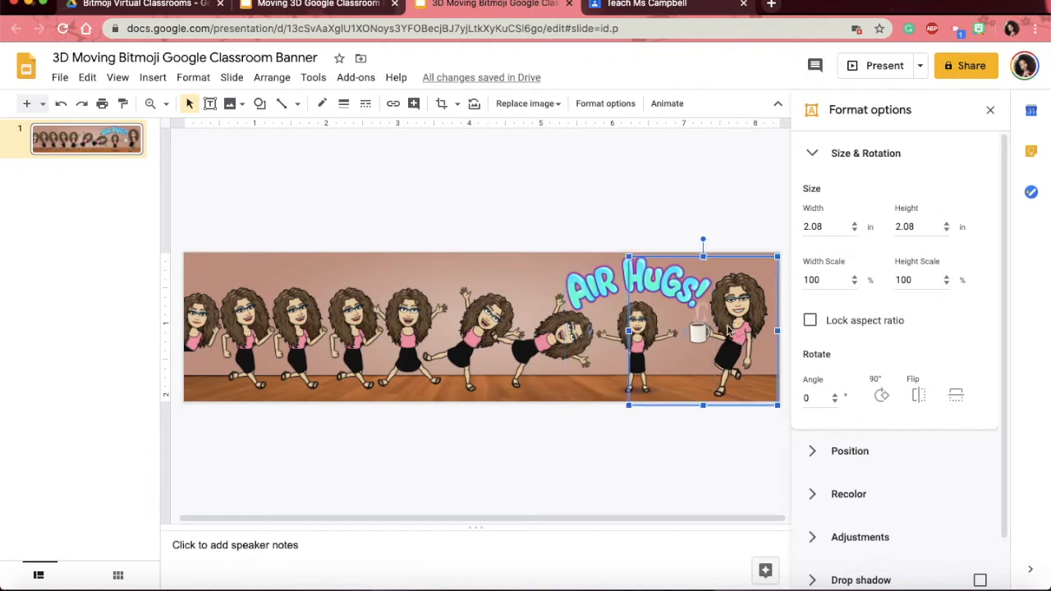
left_click(607, 337)
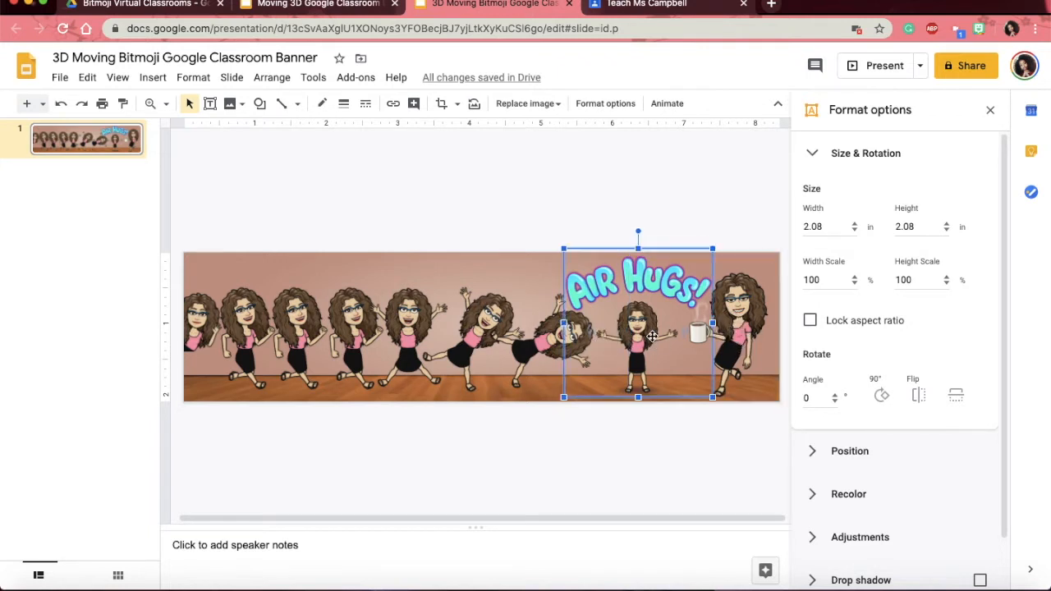
Set the coffee Bitmoji's width and height to 1.75 in and lock its aspect ratio
left_click(738, 340)
left_click(813, 227)
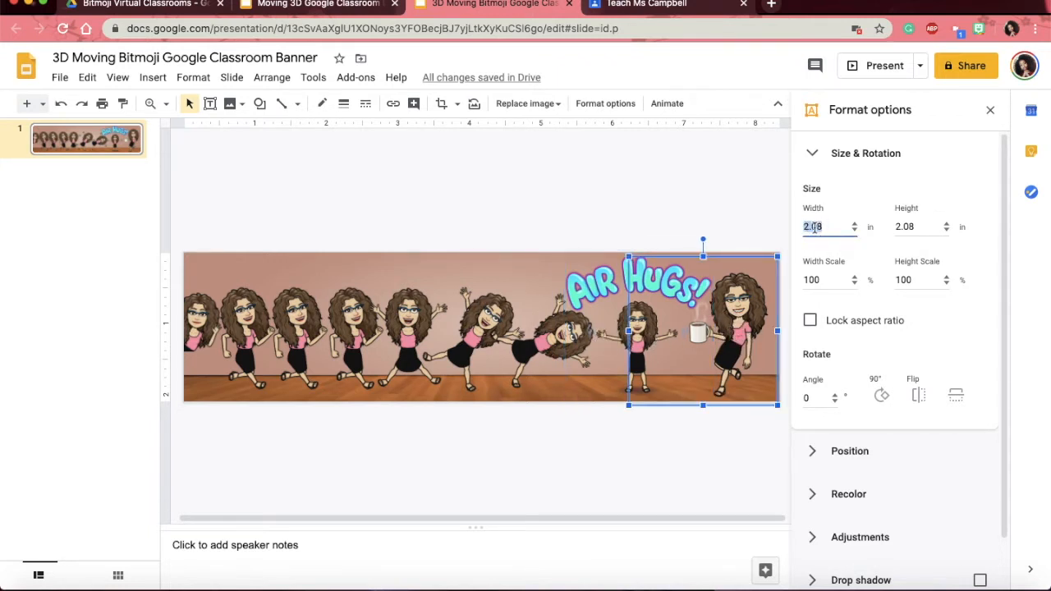
type("1.75")
left_click(911, 227)
type("1.75")
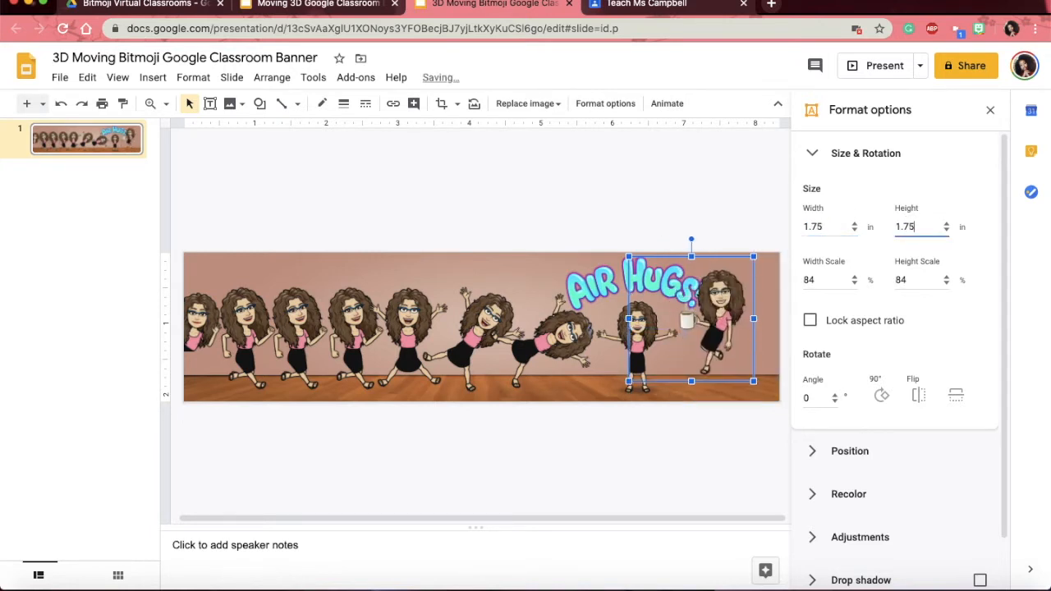
left_click(834, 323)
Move the coffee Bitmoji down onto the floor at the banner's right end and shift the Air Hugs Bitmoji slightly right
left_click_drag(737, 285, 752, 301)
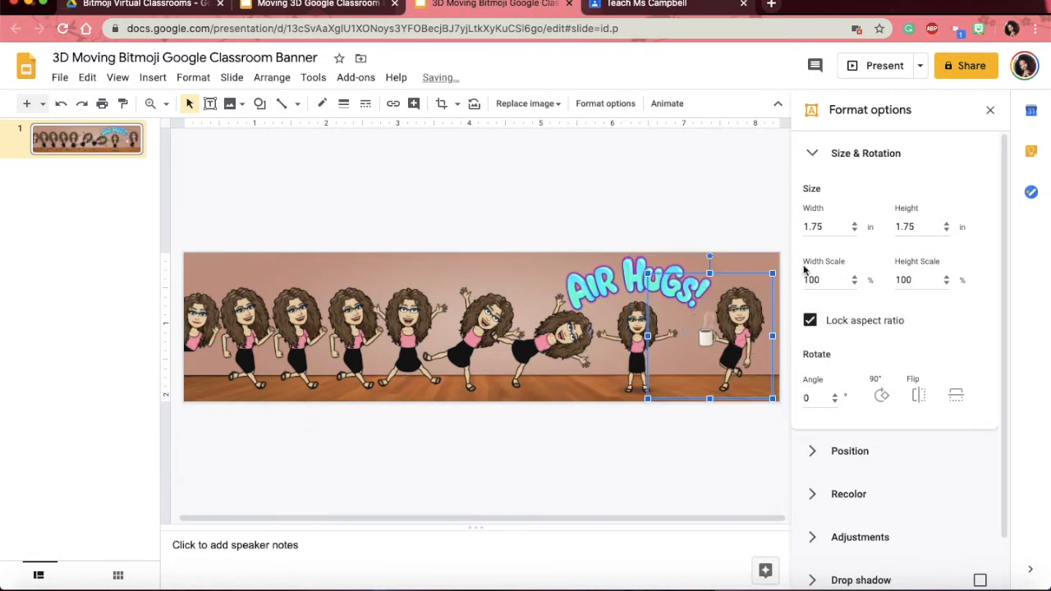
left_click(818, 153)
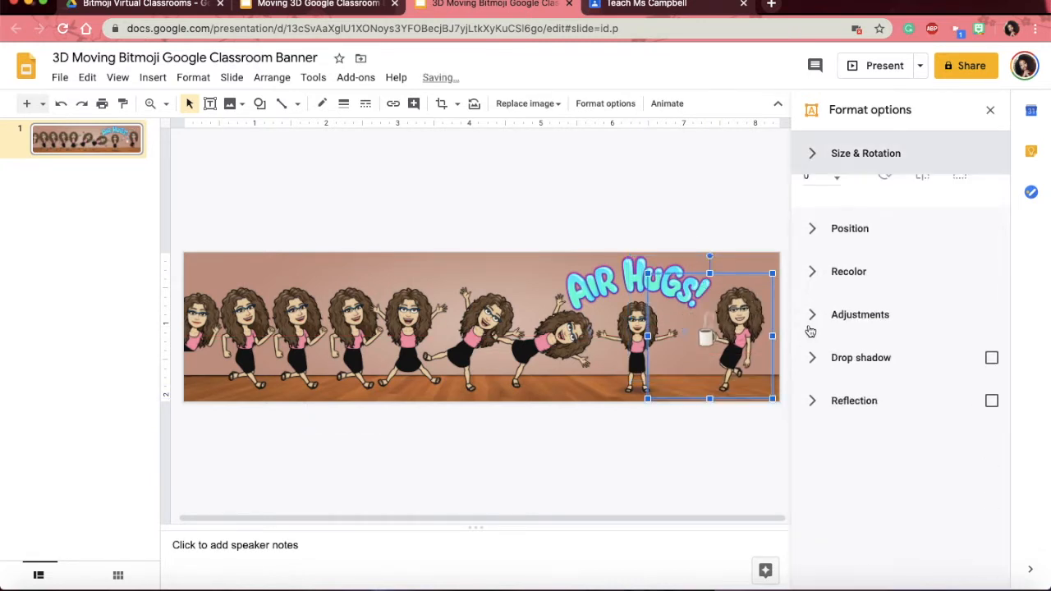
left_click(989, 109)
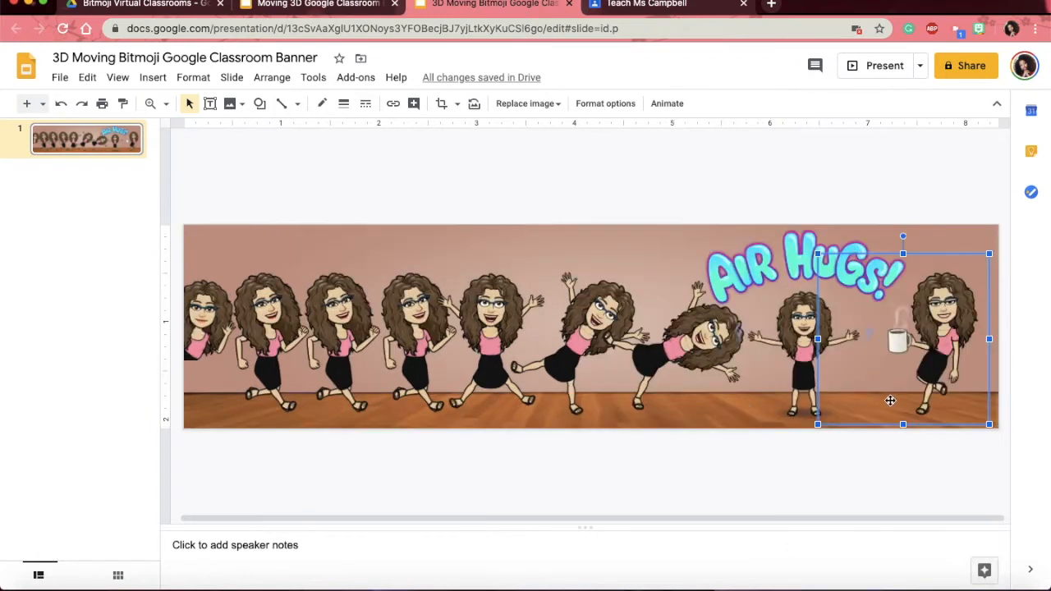
left_click_drag(935, 373, 944, 375)
left_click(821, 347)
left_click_drag(820, 347, 844, 351)
Copy the most tilted Bitmoji and paste the duplicate between the original and the Air Hugs figure, with its foot on the floor
left_click(710, 352)
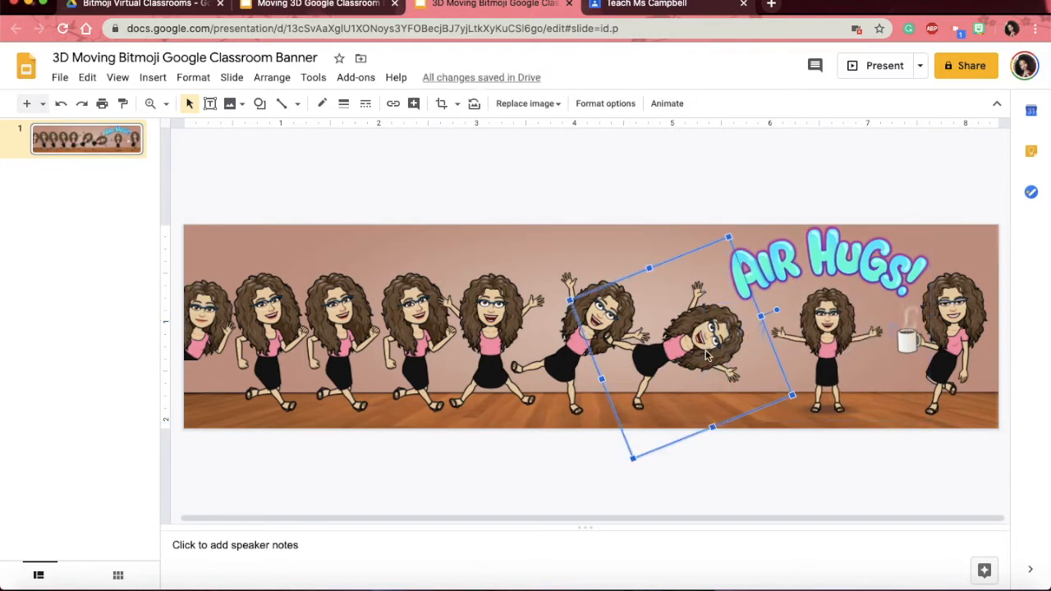
right_click(707, 354)
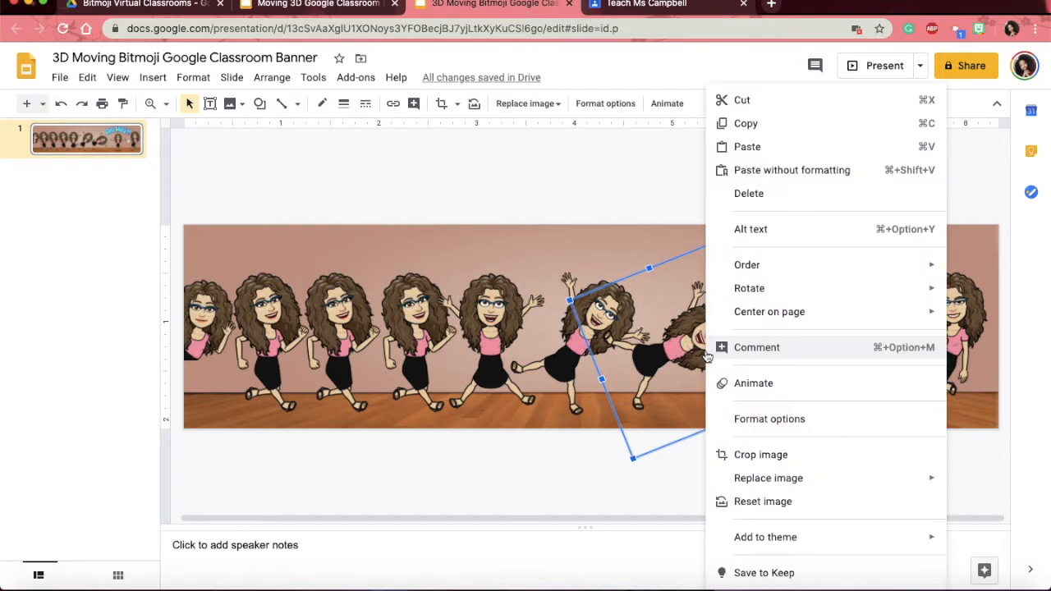
left_click(741, 131)
key("super+v")
left_click_drag(731, 345, 813, 332)
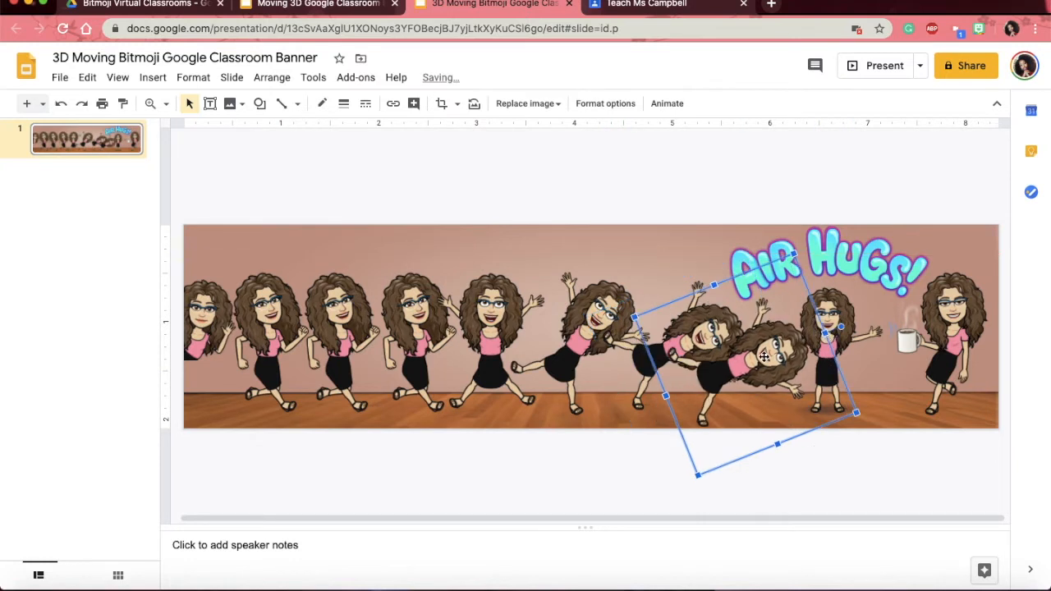
Rotate the middle tilted Bitmoji to a more upright angle and shift the first two tilted figures left for a gradual cartwheel
left_click(641, 347)
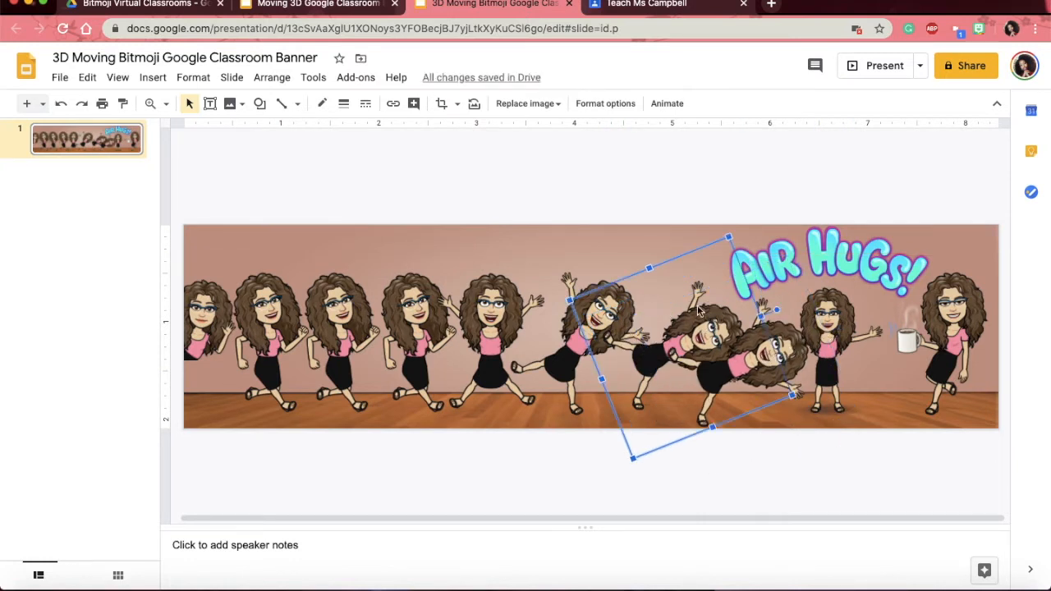
left_click_drag(774, 309, 743, 293)
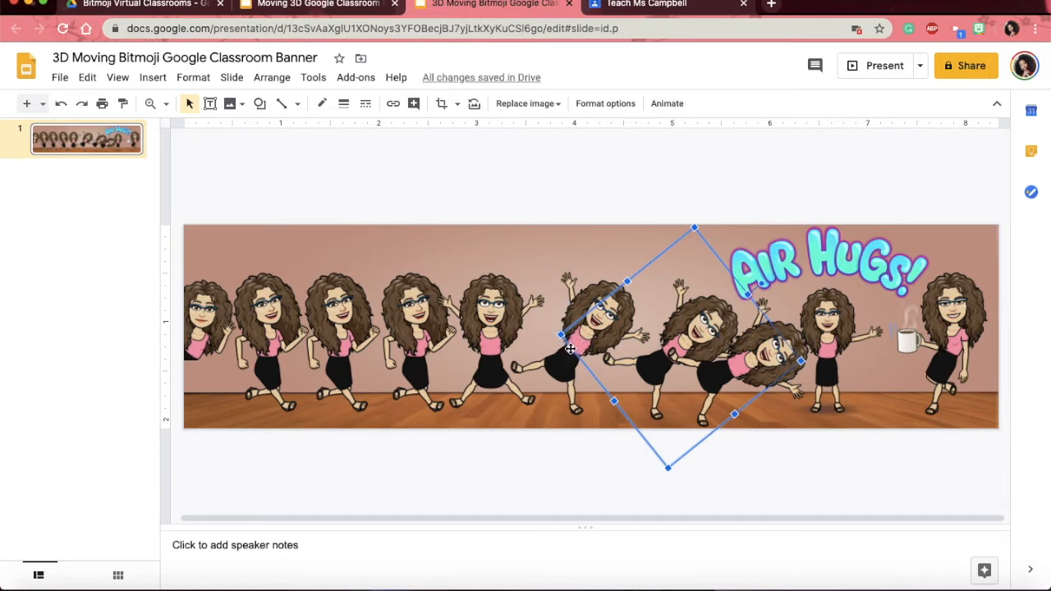
left_click(577, 292)
left_click_drag(577, 291, 660, 293)
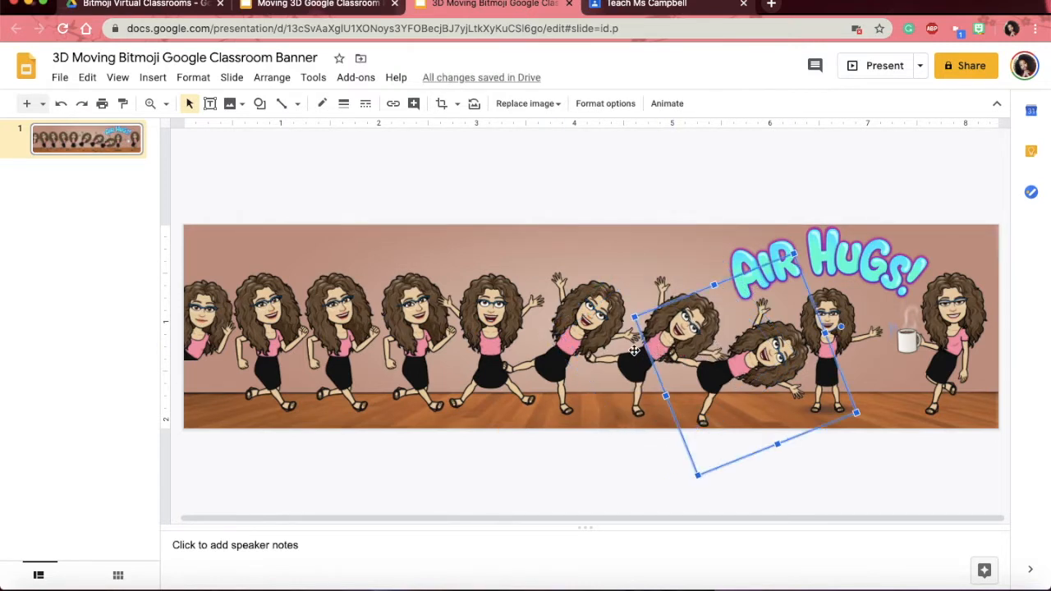
left_click_drag(743, 281, 747, 297)
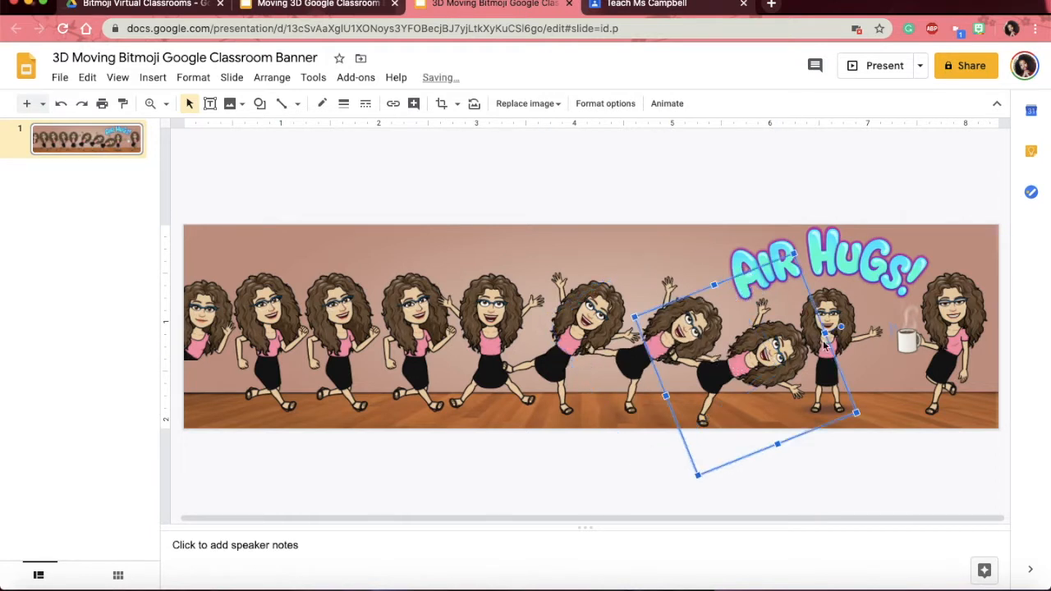
Move the Air Hugs Bitmoji slightly right, between the last tilted figure and the coffee Bitmoji
left_click(794, 461)
left_click(845, 360)
left_click(810, 347)
left_click(831, 313)
left_click(817, 265)
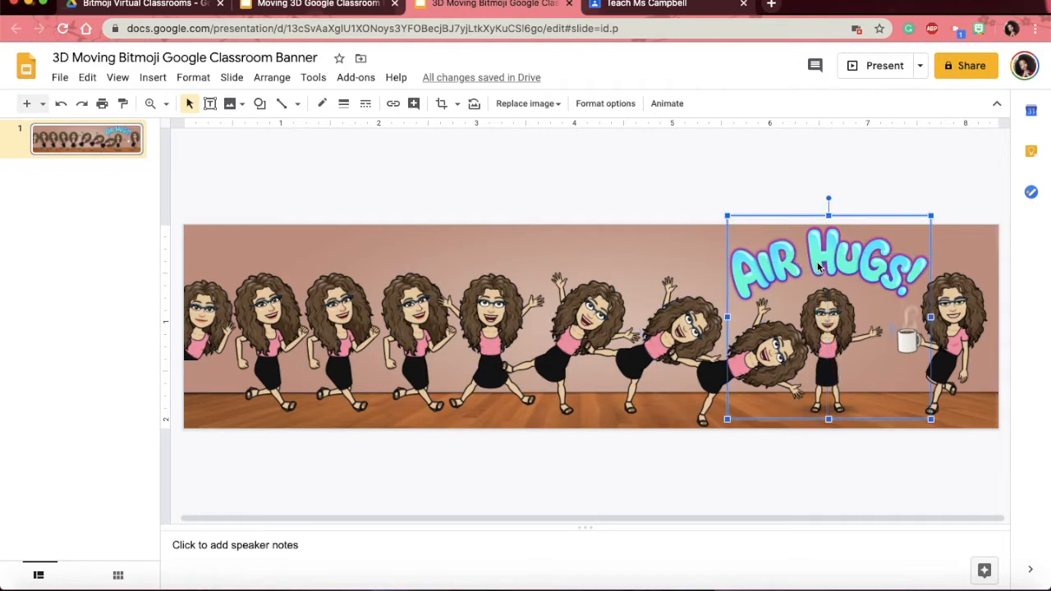
left_click_drag(821, 264, 836, 265)
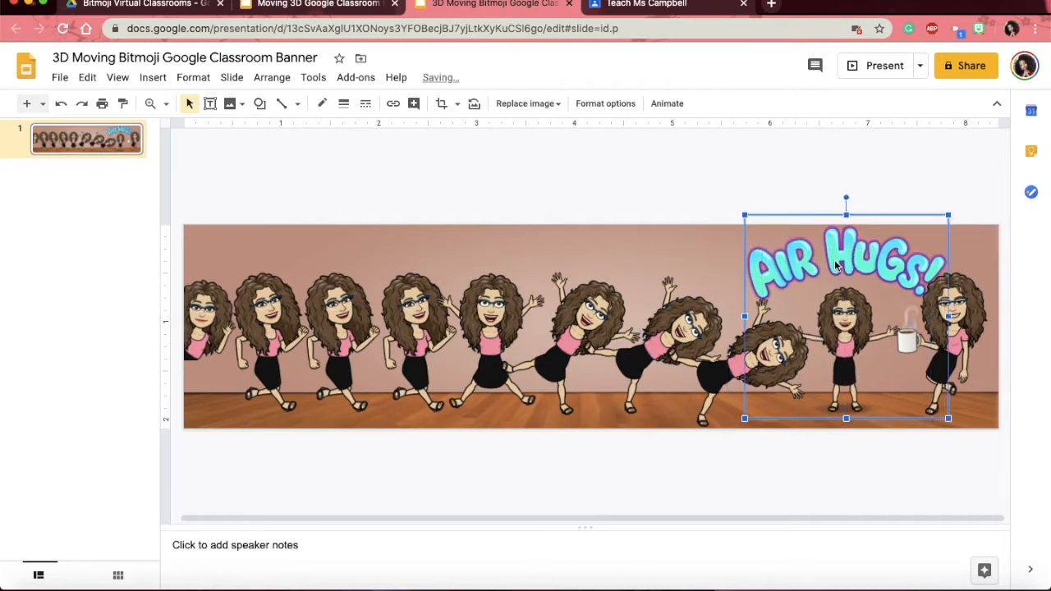
left_click(943, 439)
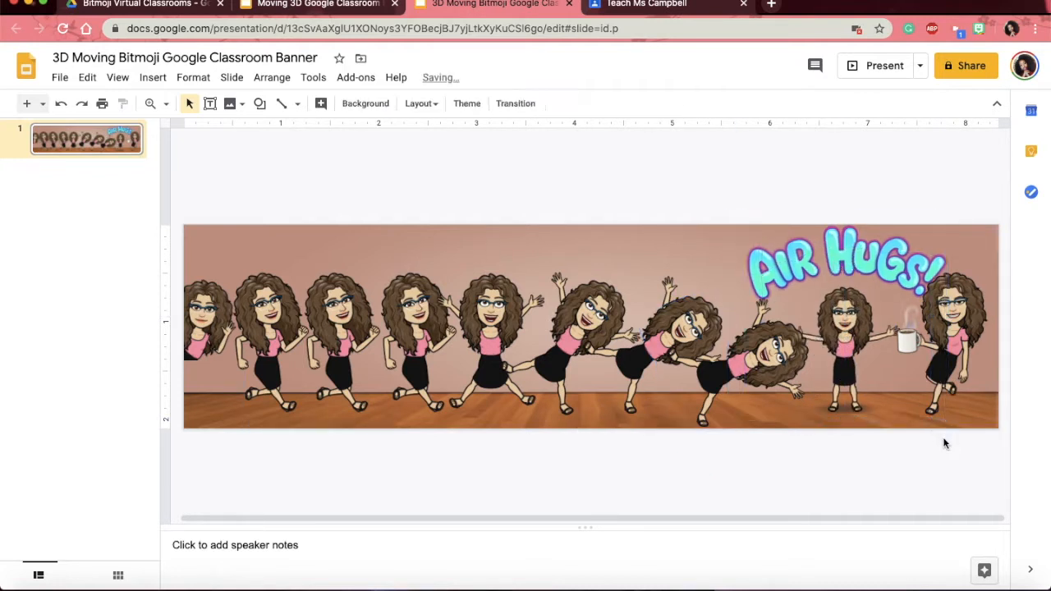
Duplicate the finished banner slide
right_click(104, 143)
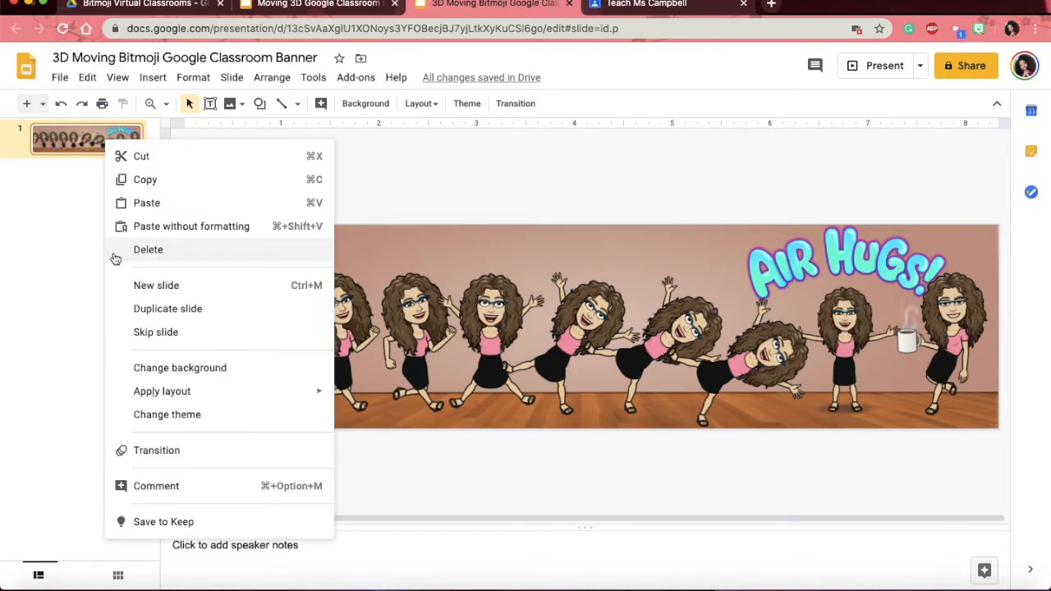
left_click(160, 316)
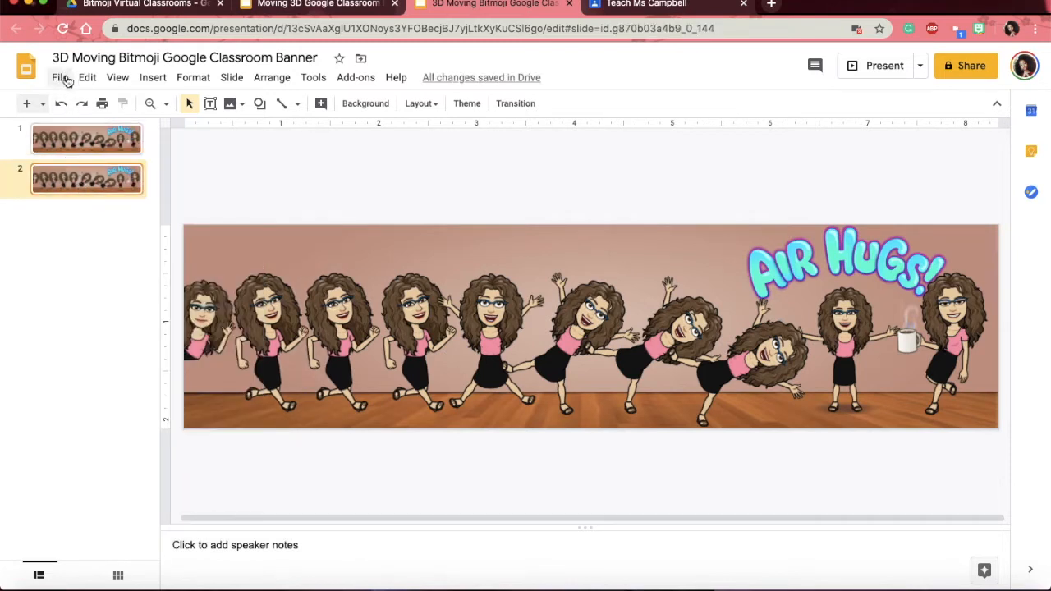
left_click(61, 77)
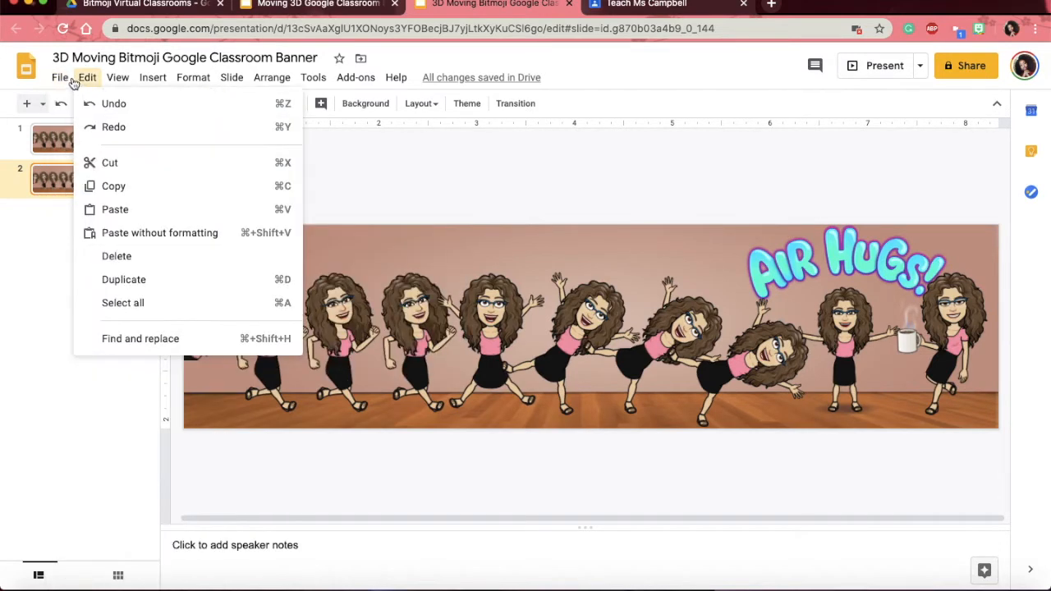
left_click(35, 251)
Duplicate the banner slide repeatedly until the presentation has ten slides
left_click(65, 179)
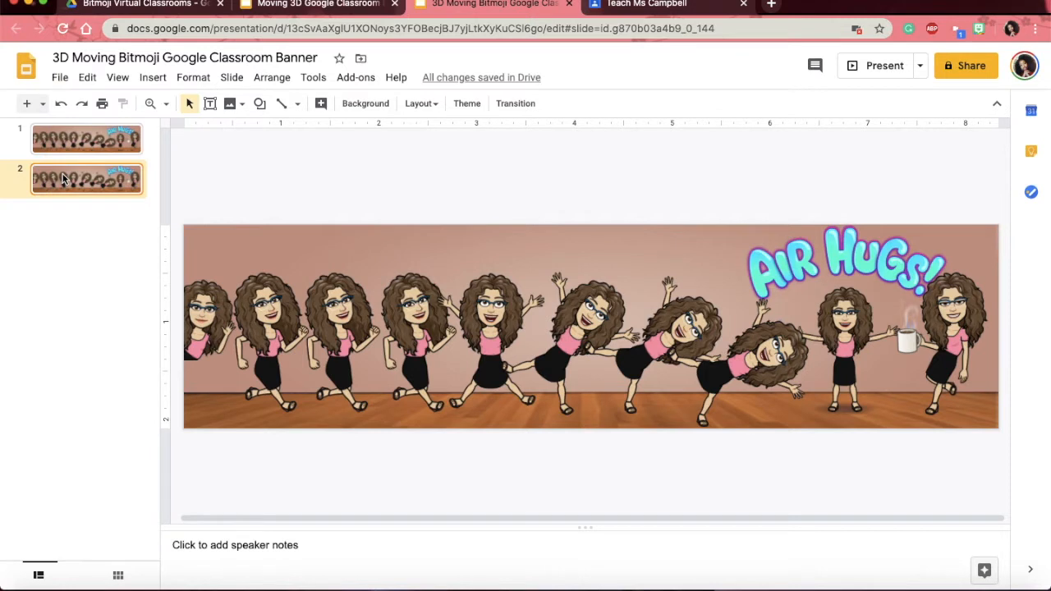
left_click(87, 77)
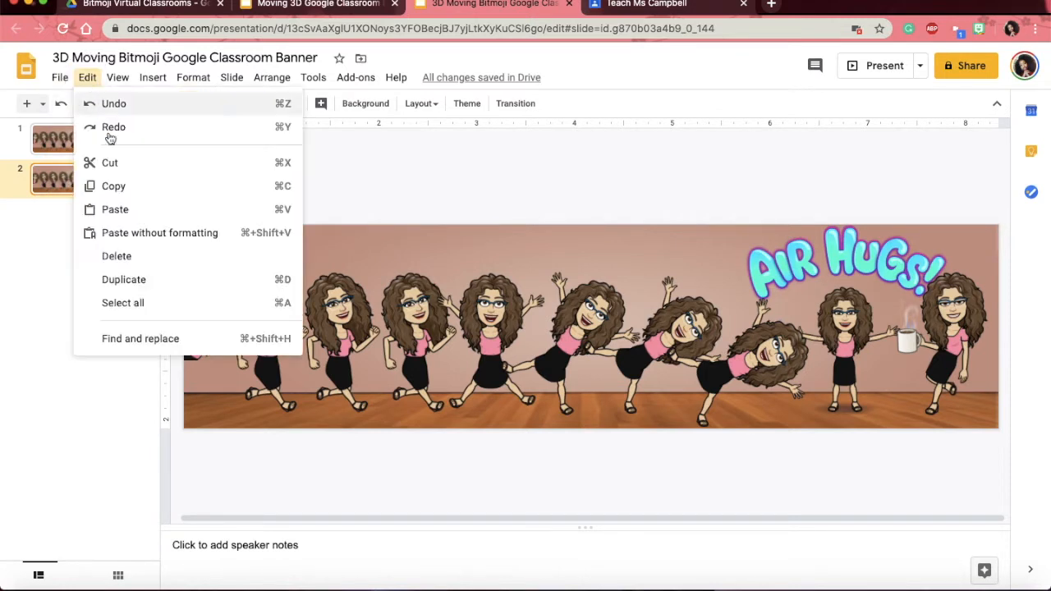
left_click(283, 281)
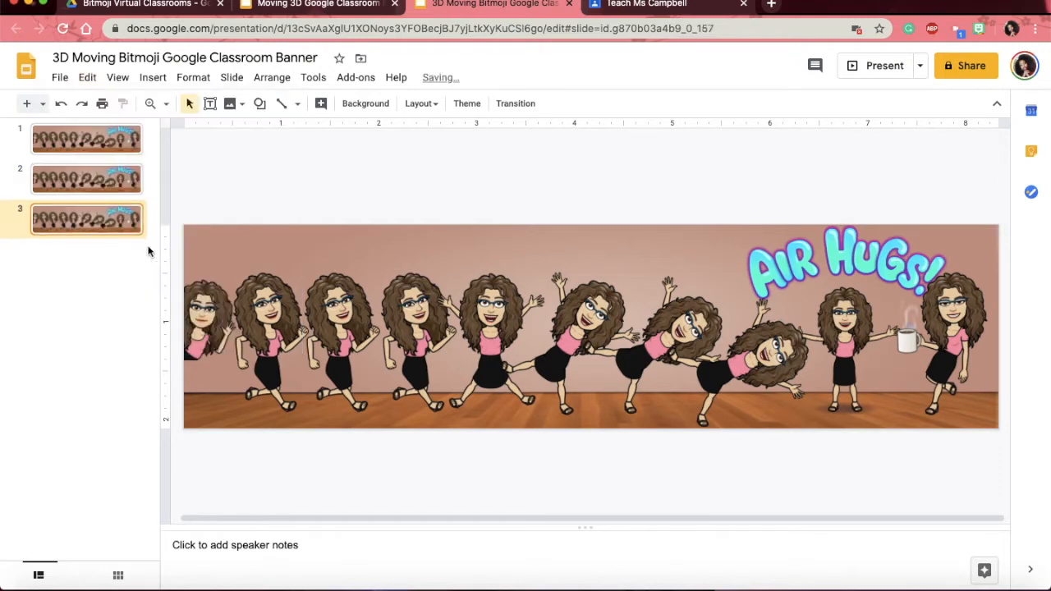
key("super+d")
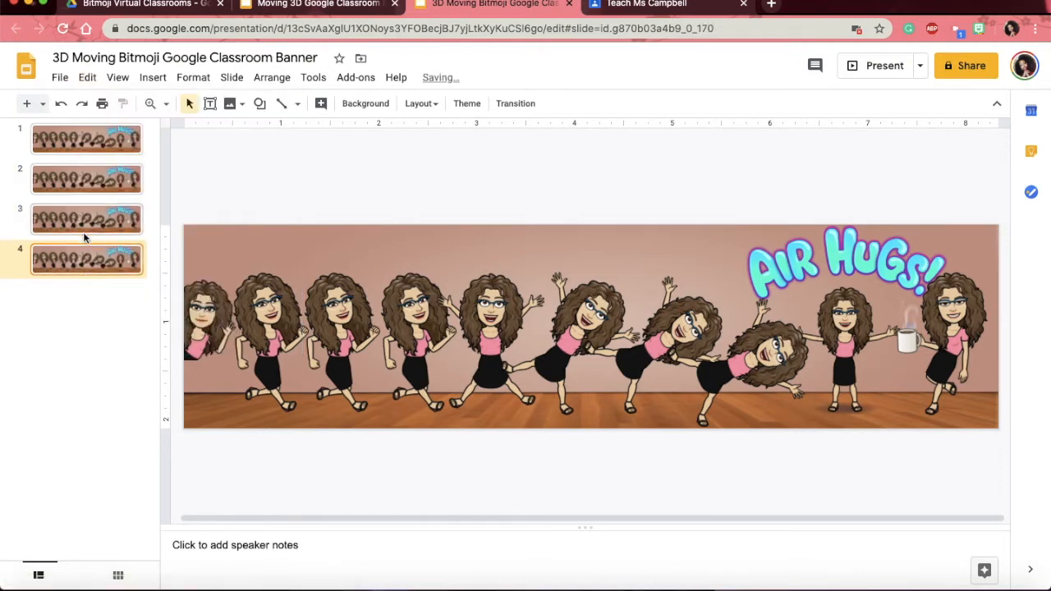
key("super+d")
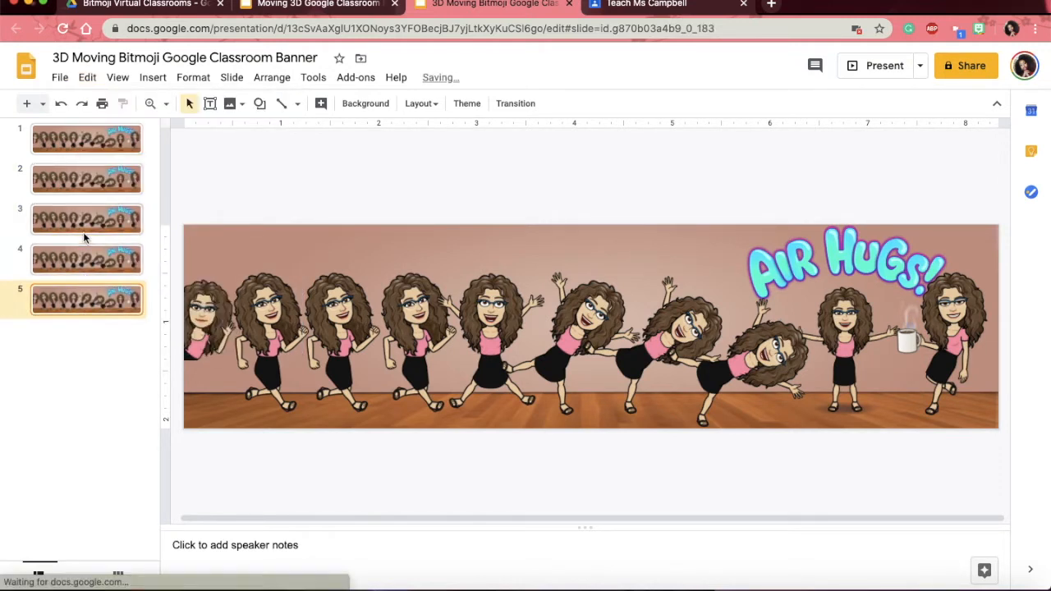
key("super+d")
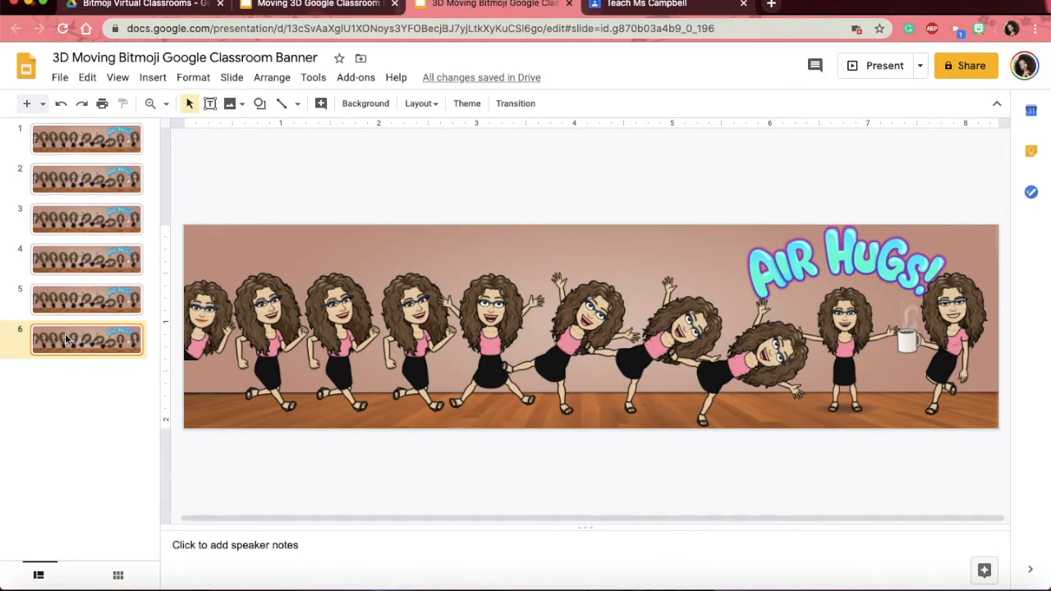
key("super+d")
key("super+d")
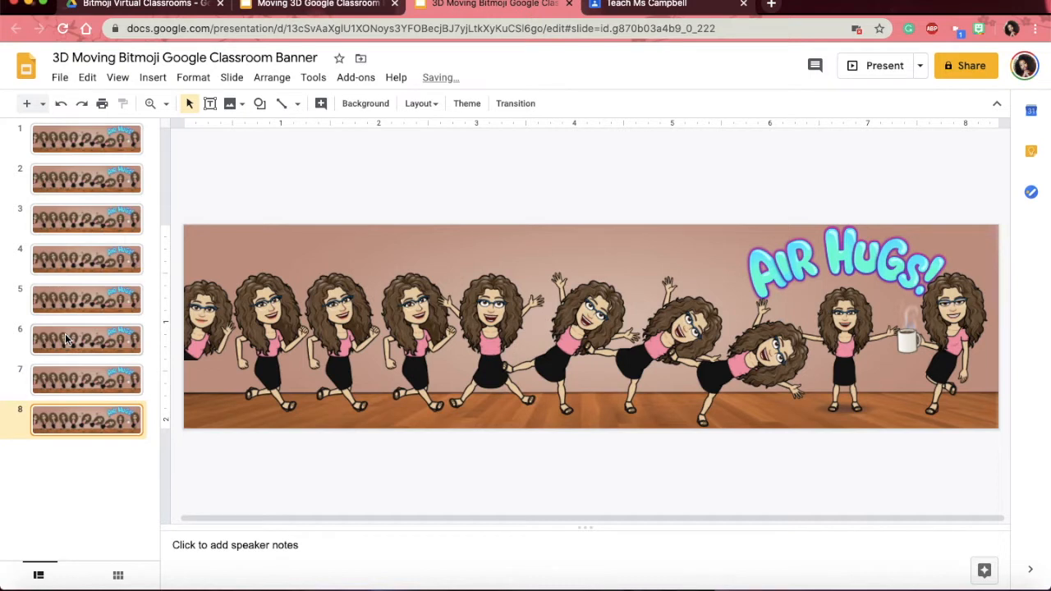
key("super+d")
key("super+d")
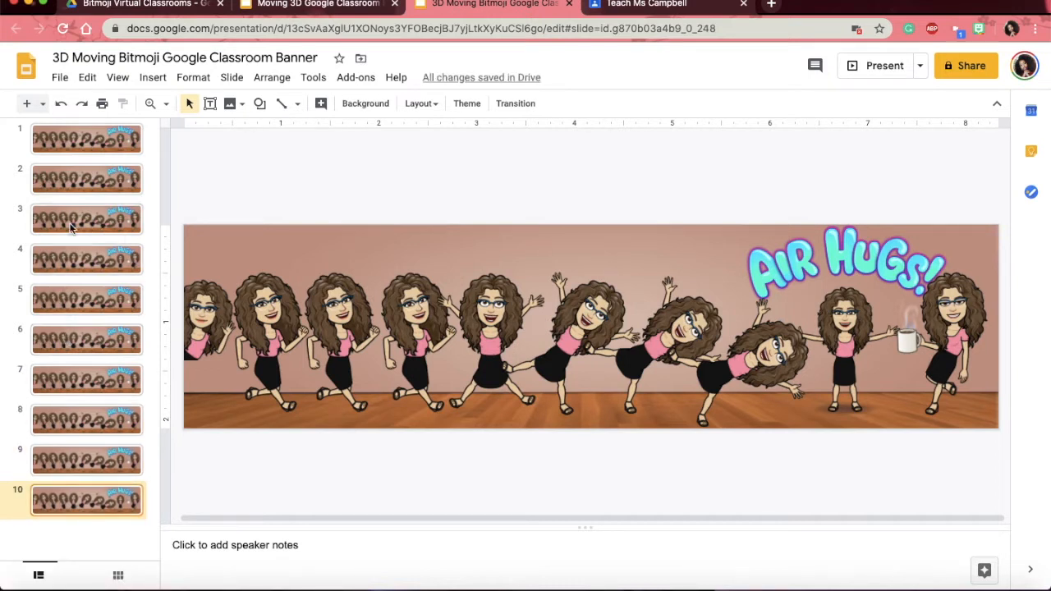
On slide 1, delete the second running Bitmoji, the coffee and Air Hugs figures and the three tilted cartwheel figures
left_click(56, 140)
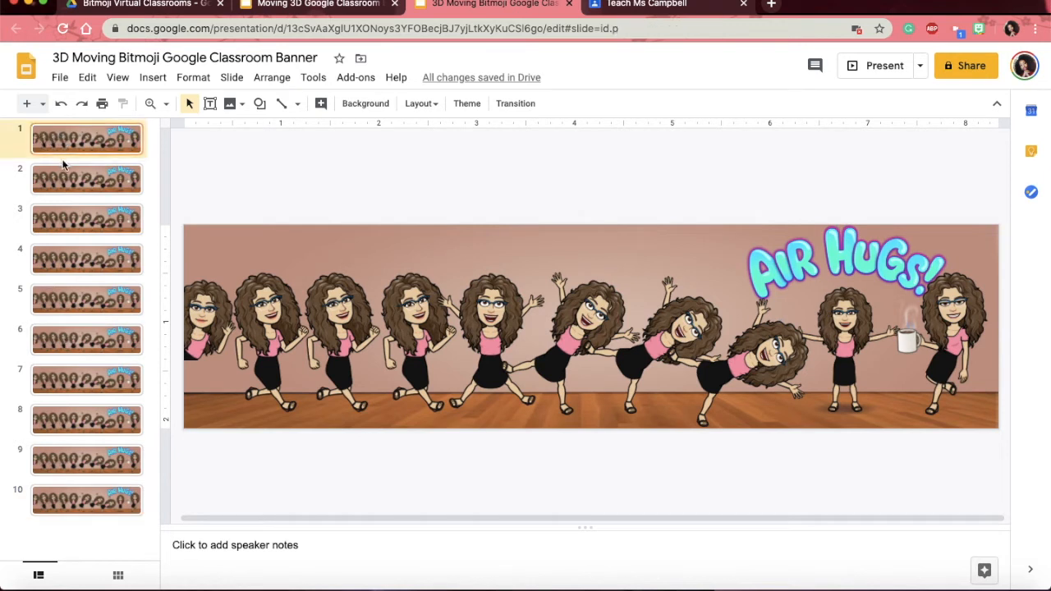
left_click(259, 303)
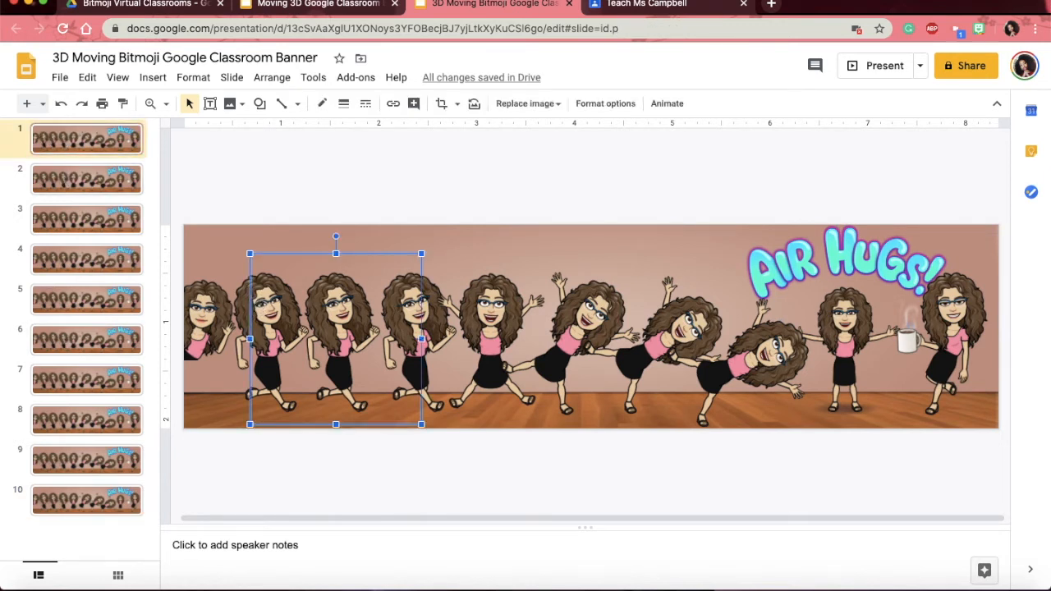
key("Delete")
left_click(949, 341)
key("Delete")
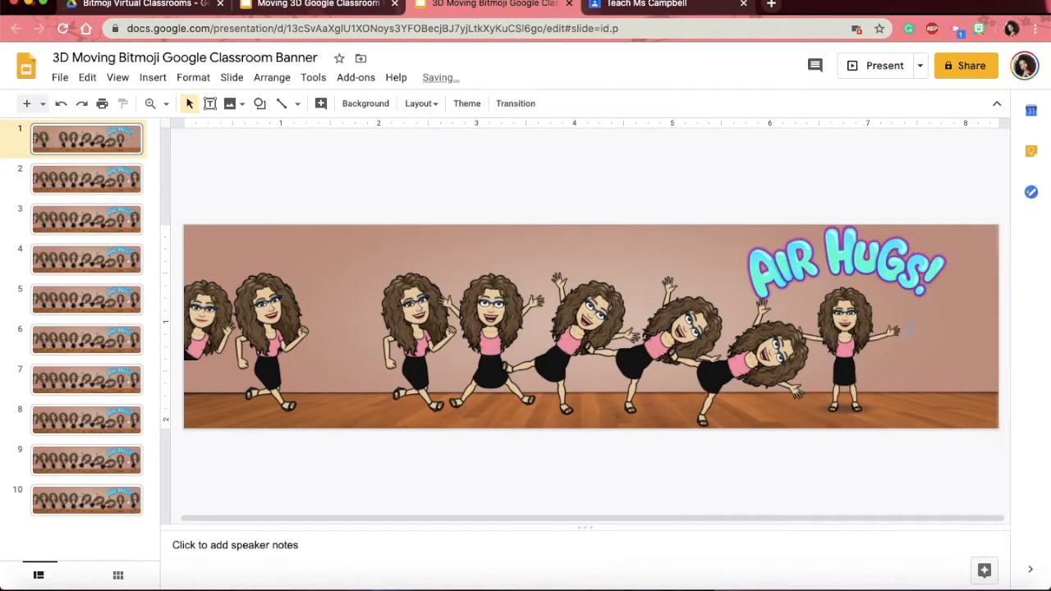
left_click(854, 333)
key("Delete")
left_click(754, 331)
key("Delete")
left_click(629, 364)
key("Delete")
left_click(537, 344)
key("Delete")
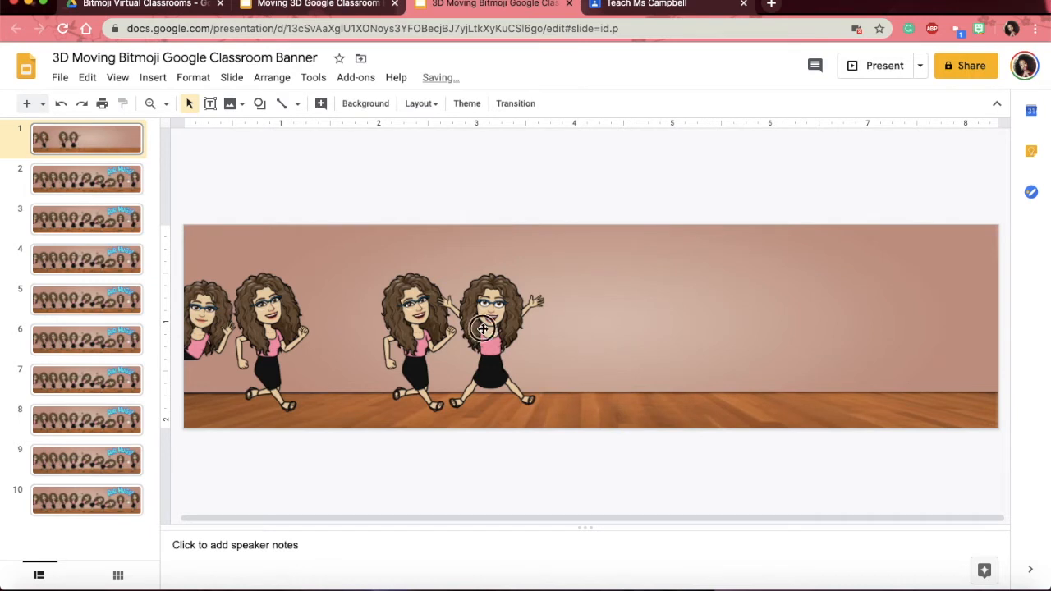
Delete the star-jump Bitmoji and the two remaining runners from slide 1, keeping only the waving figure peeking in at the edge
left_click(483, 328)
key("Delete")
left_click(420, 414)
key("Delete")
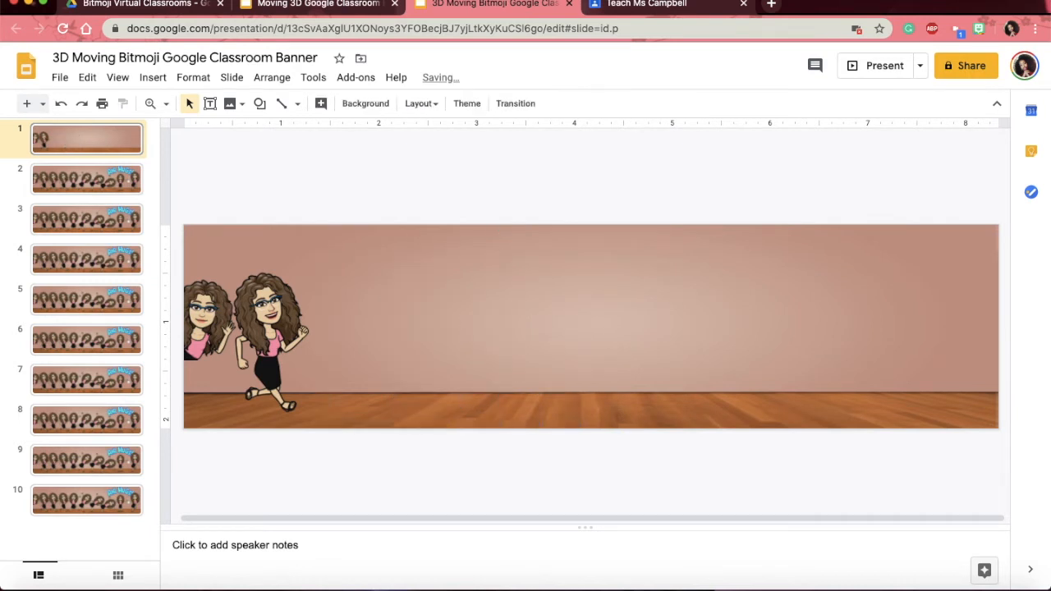
left_click(268, 341)
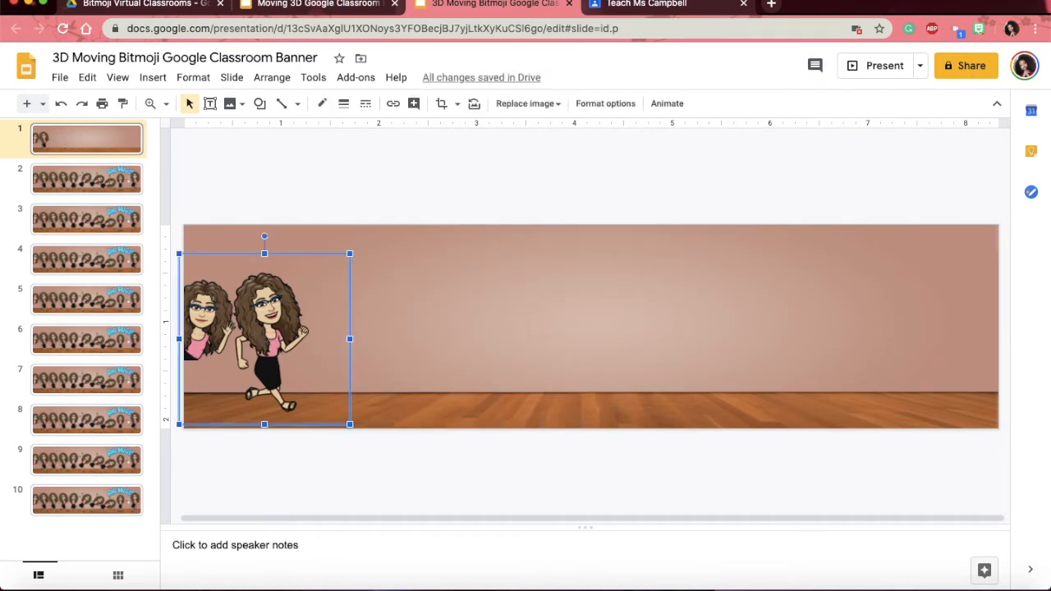
key("Delete")
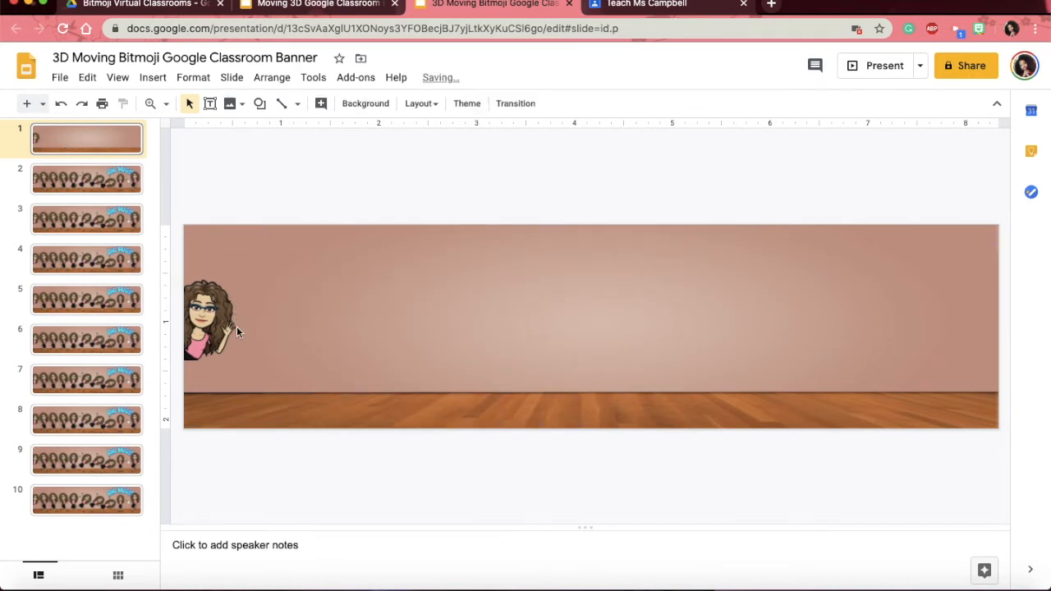
On slide 2, delete the coffee and Air Hugs Bitmojis and the three tilted cartwheel figures
left_click(65, 185)
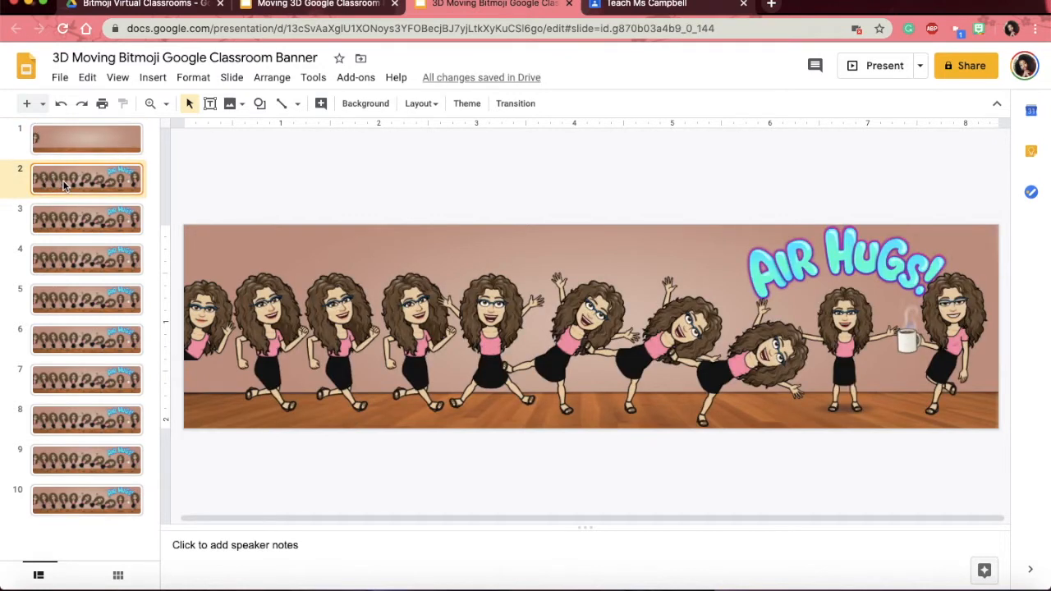
left_click(949, 330)
key("Delete")
left_click(899, 325)
key("Delete")
left_click(751, 349)
key("Delete")
left_click(675, 362)
key("Delete")
left_click(616, 349)
key("Delete")
Delete the star-jump Bitmoji and the third and second runners from slide 2, keeping the first runner
left_click(505, 322)
key("Delete")
left_click(439, 309)
key("Delete")
left_click(353, 311)
key("Delete")
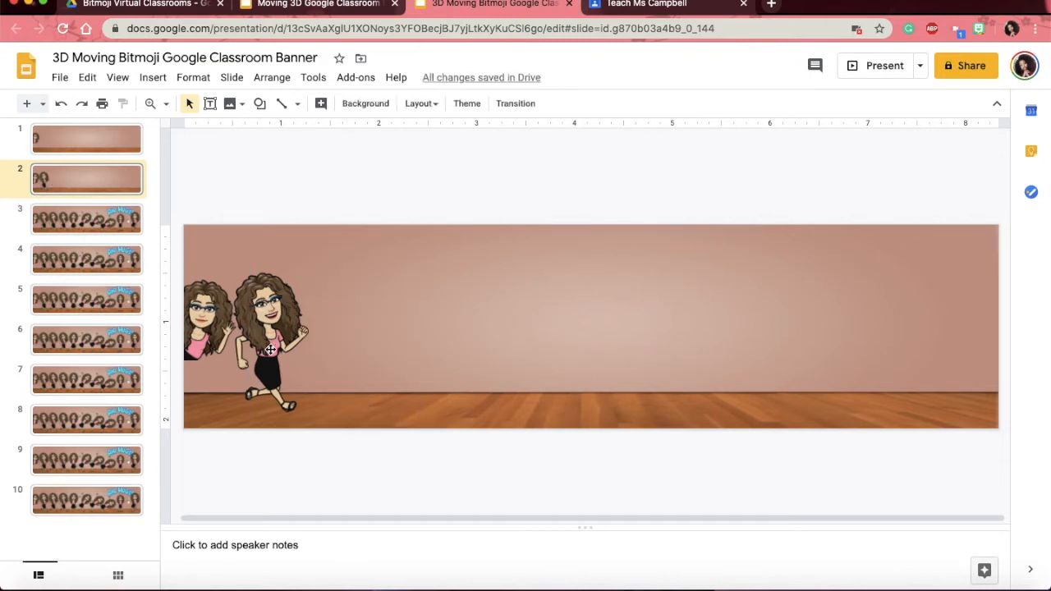
Narrow the first runner's image box to reach and delete the peeking Bitmoji on slide 2, then widen it back to the slide edge
left_click(207, 324)
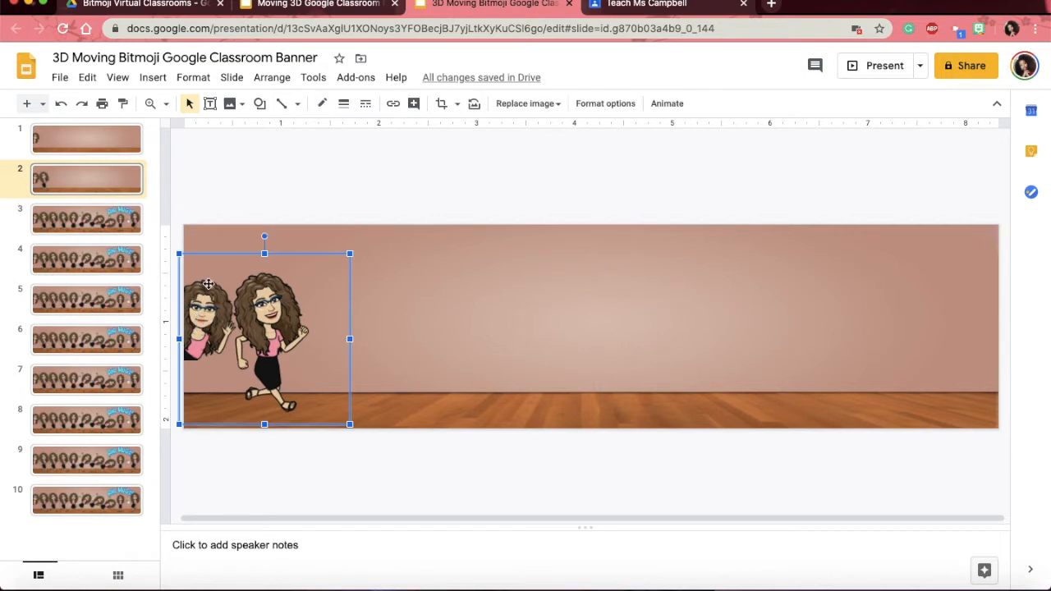
left_click(188, 243)
left_click(199, 322)
left_click_drag(178, 340, 233, 334)
left_click(214, 319)
key("Delete")
left_click(292, 320)
left_click_drag(233, 339, 184, 346)
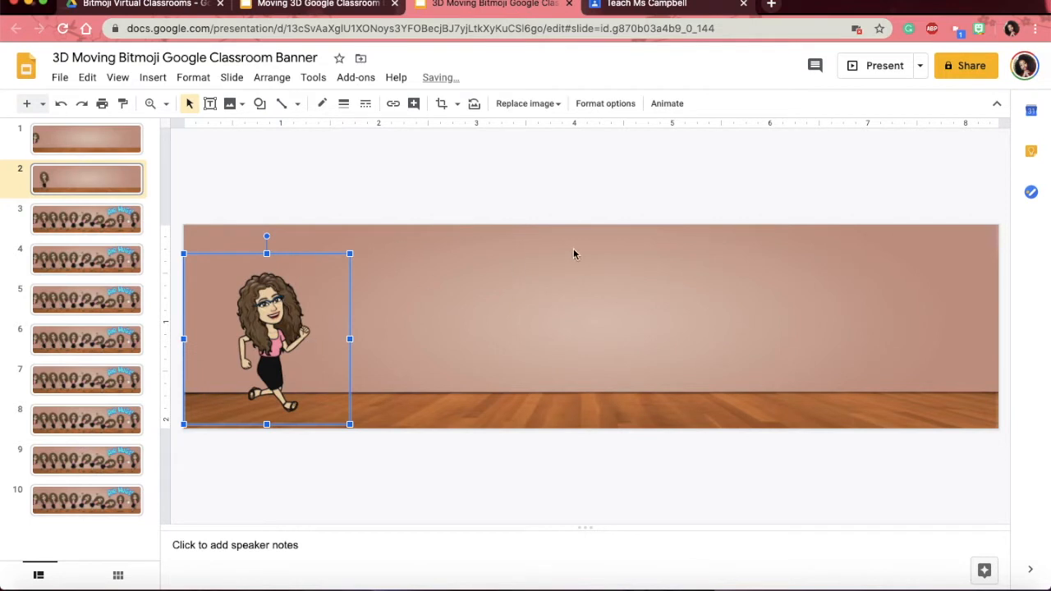
Unlock the slide 2 runner's aspect ratio and set its size to 1.75 in wide by 1.75 in high
left_click(607, 103)
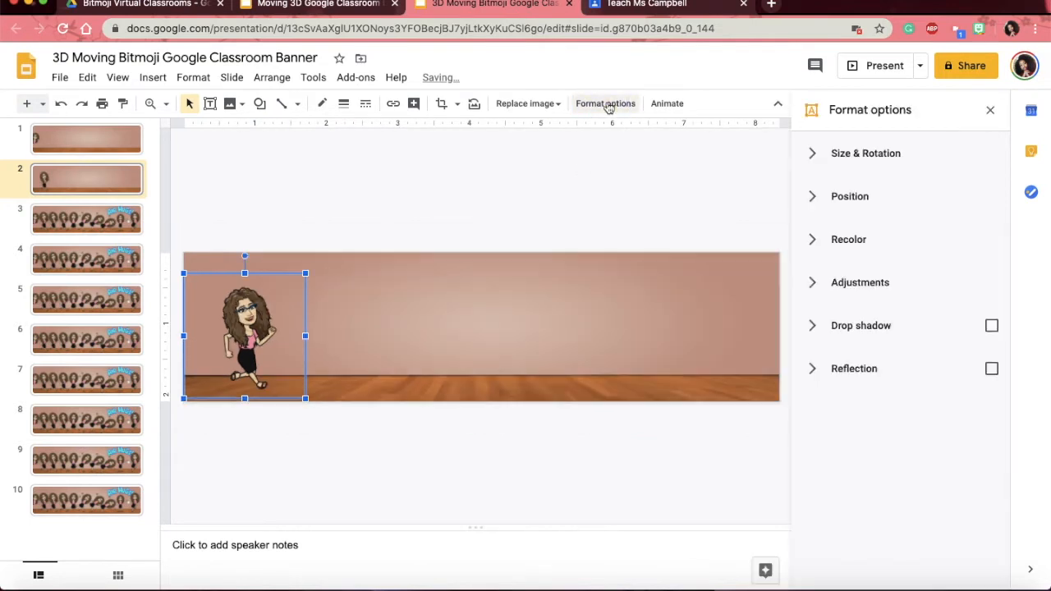
left_click(858, 156)
left_click(820, 225)
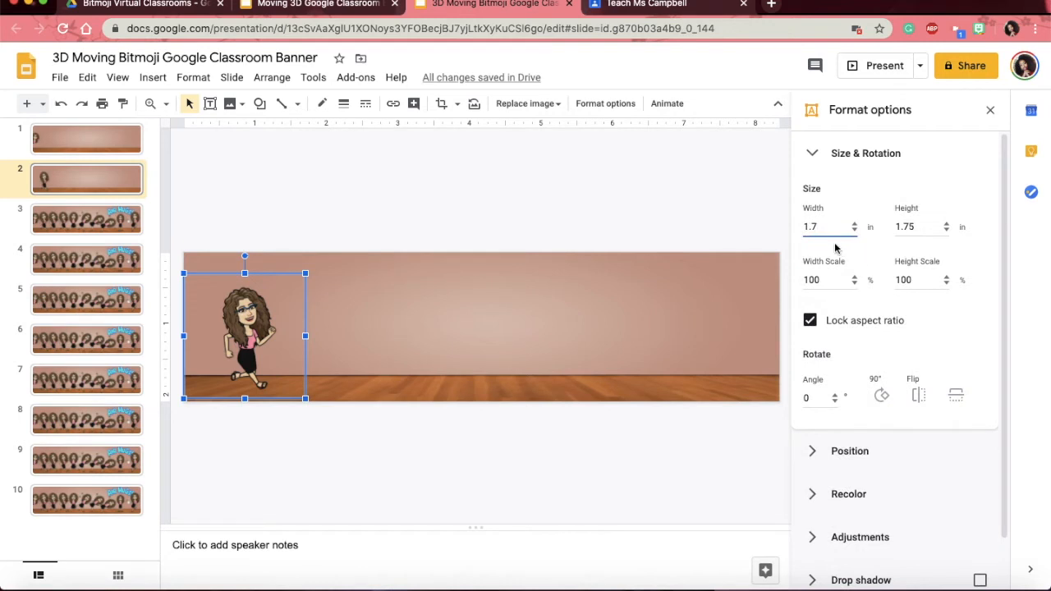
type("5")
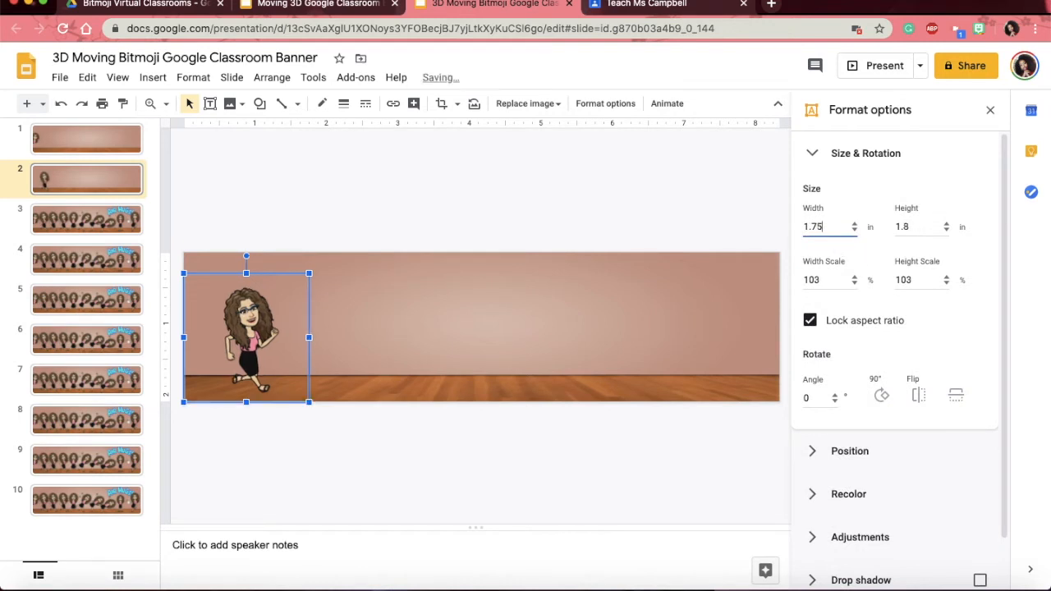
left_click(910, 226)
key("BackSpace")
type("75")
left_click(810, 321)
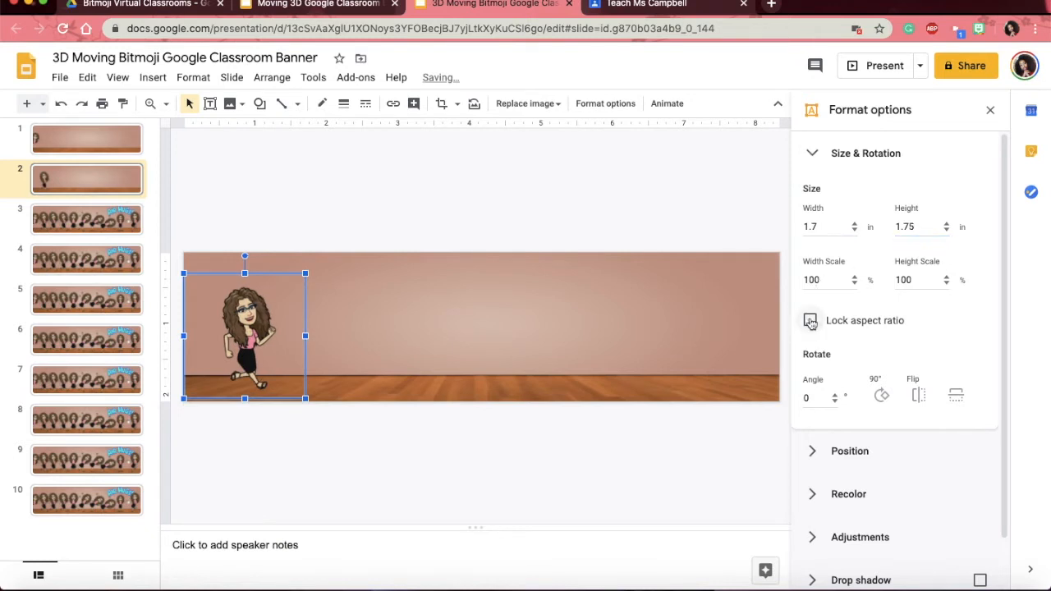
left_click(824, 228)
type("5")
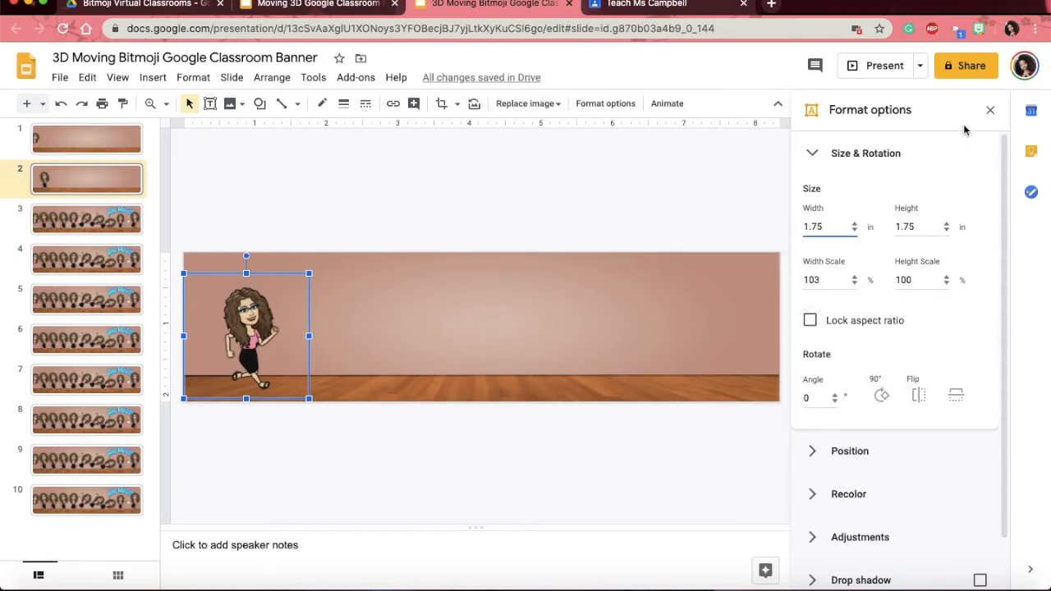
left_click(991, 113)
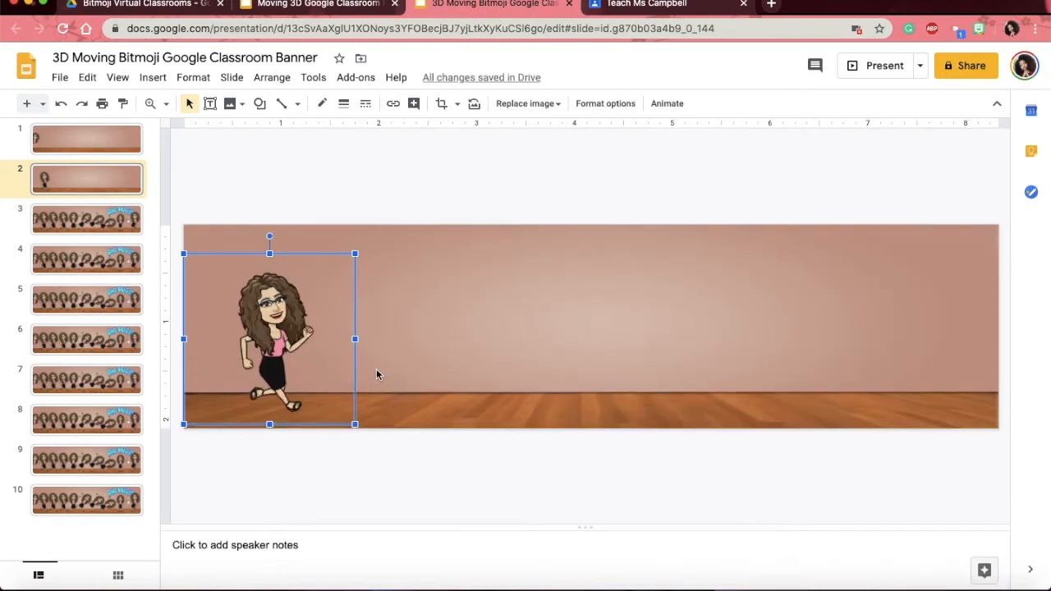
left_click(377, 375)
On slide 3, delete the coffee and Air Hugs Bitmojis and the three tilted cartwheel figures
left_click(99, 222)
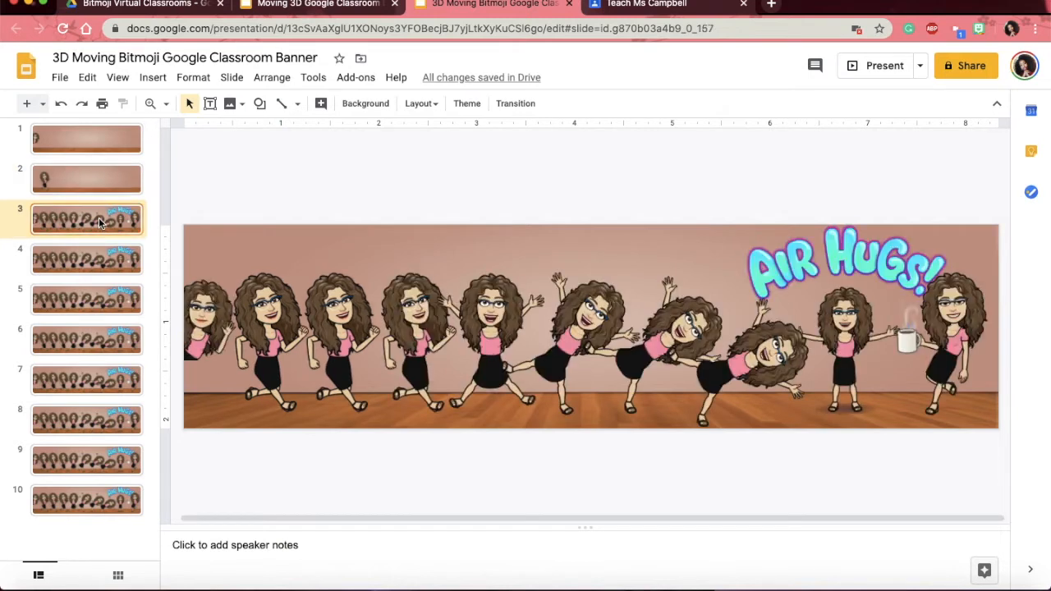
left_click(320, 315)
left_click(212, 311)
left_click(971, 324)
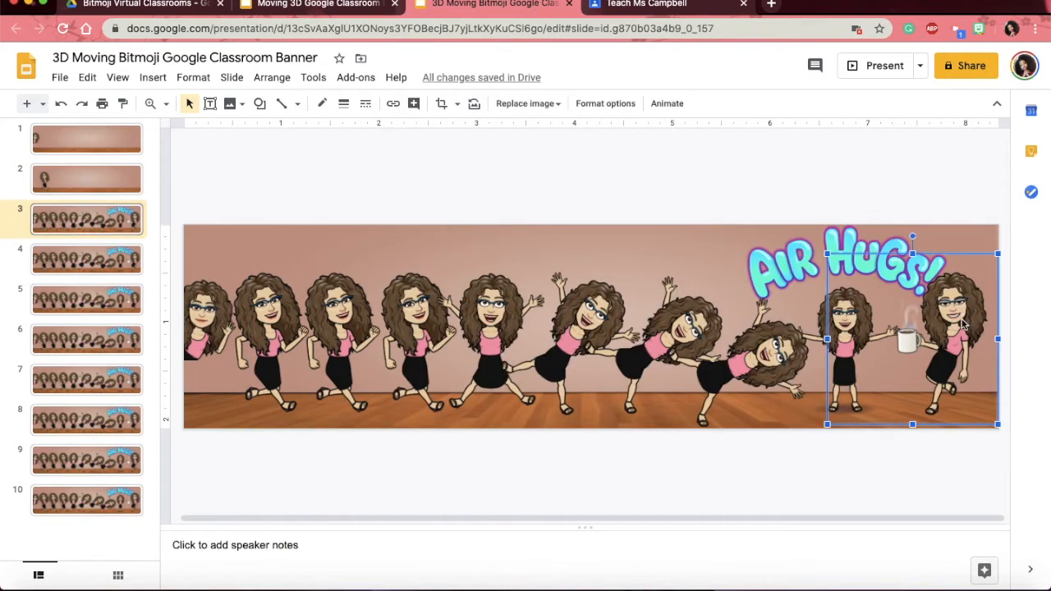
key("Delete")
left_click(836, 329)
key("Delete")
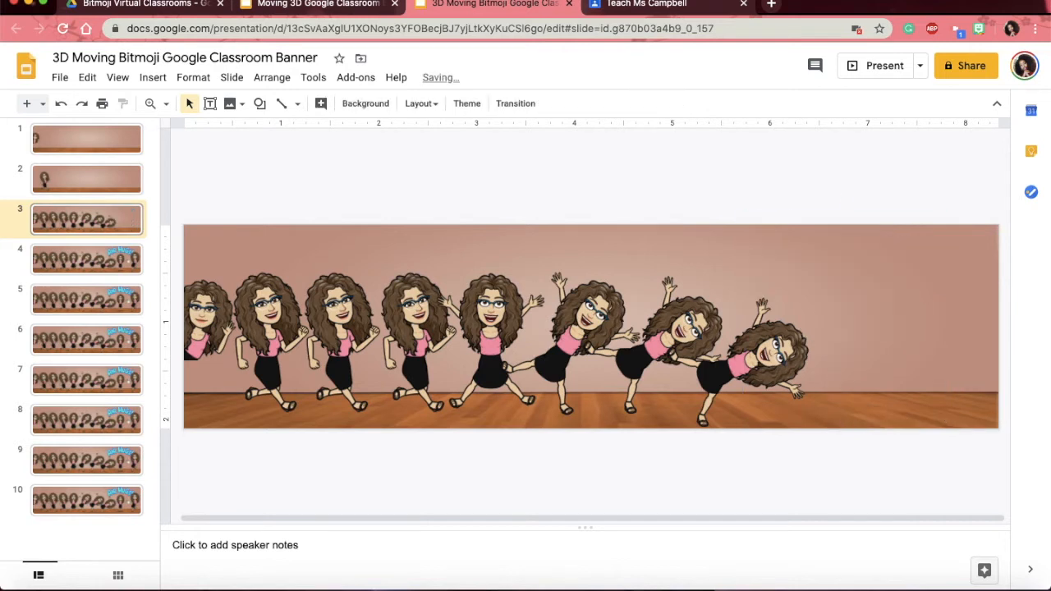
left_click(776, 337)
key("Delete")
left_click(702, 335)
key("Delete")
left_click(571, 322)
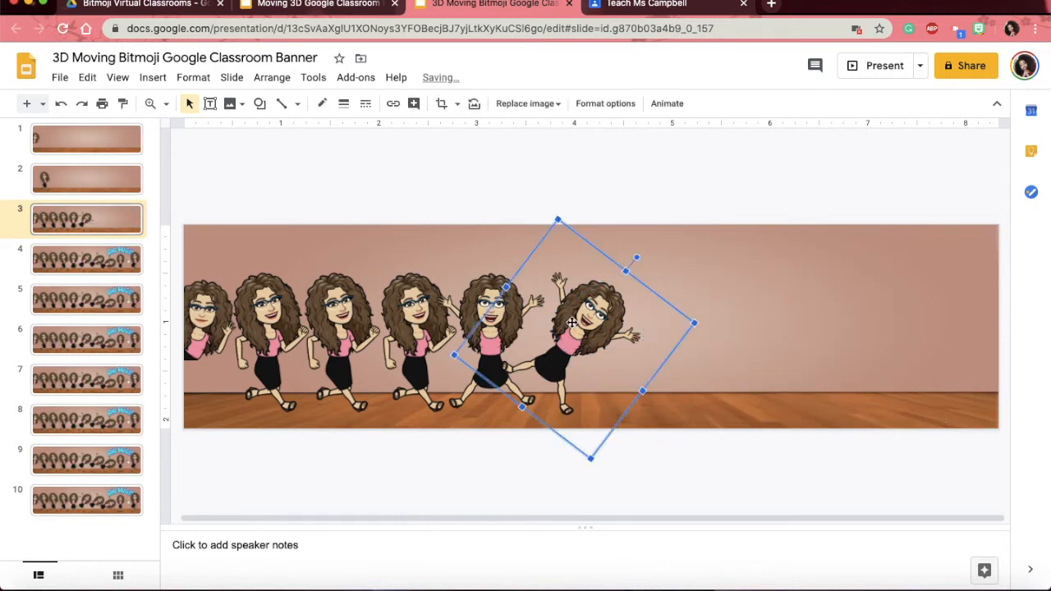
key("Delete")
Delete the star-jump Bitmoji, the third and first runners and the peeking figure from slide 3, keeping only the second runner
left_click(516, 312)
key("Delete")
left_click(414, 317)
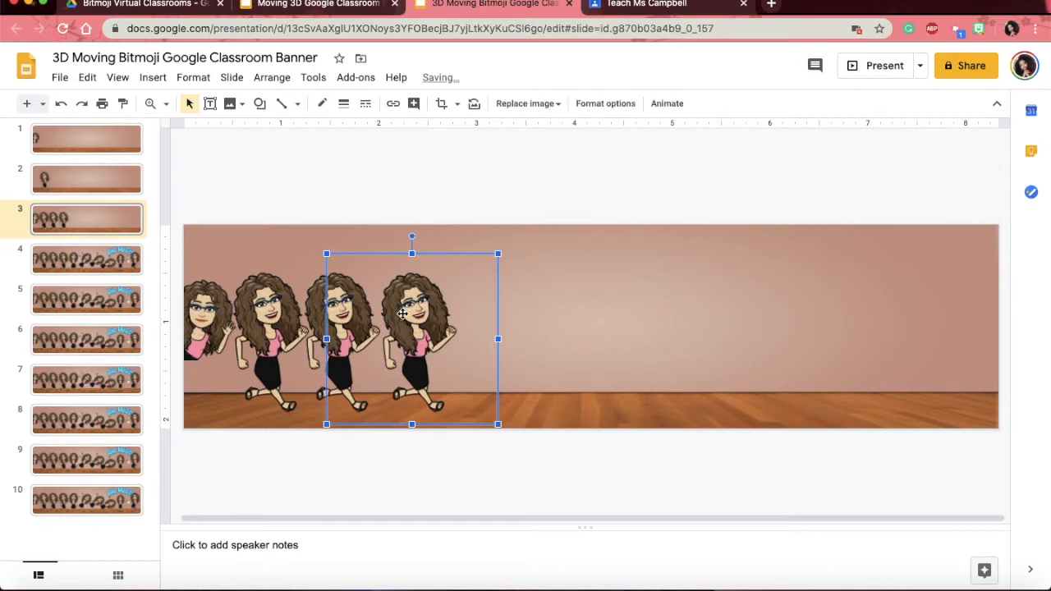
key("Delete")
left_click(199, 313)
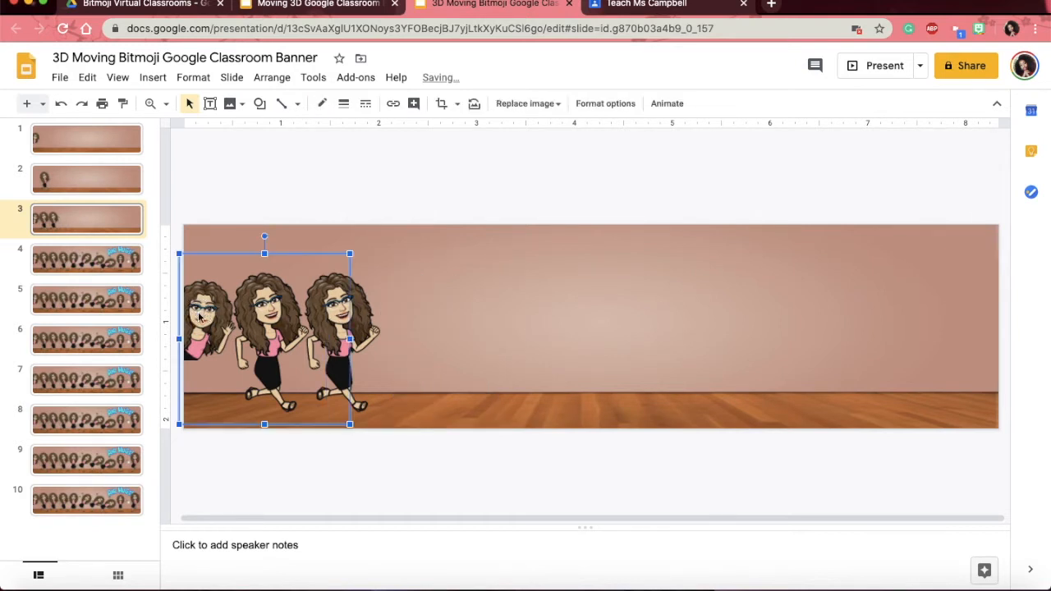
key("Delete")
left_click(198, 314)
key("Delete")
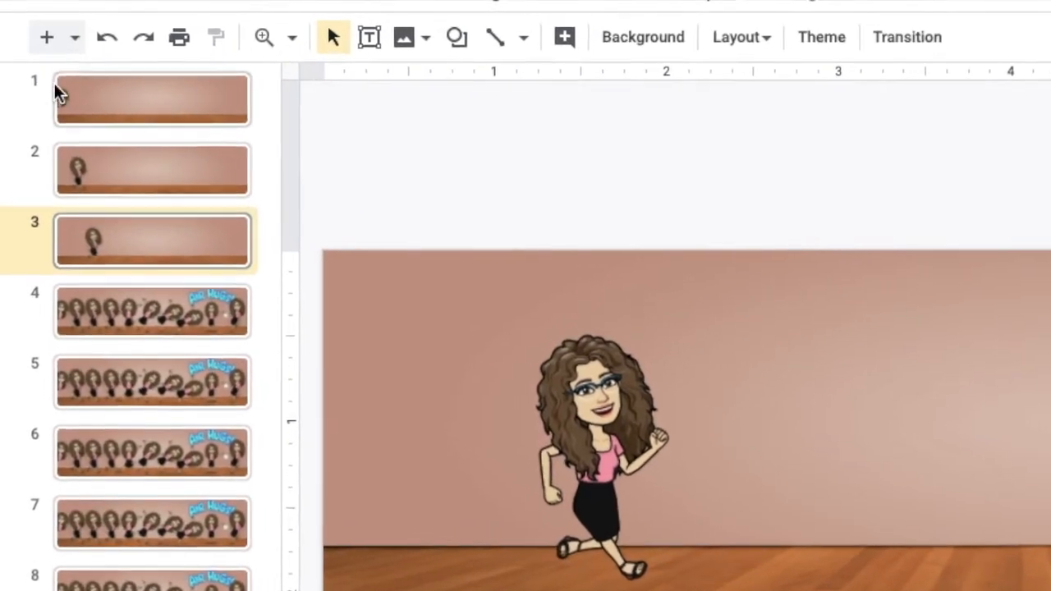
On slide 4, delete the first running Bitmoji and the peeking figure at the edge
left_click(107, 189)
left_click_drag(105, 126, 100, 215)
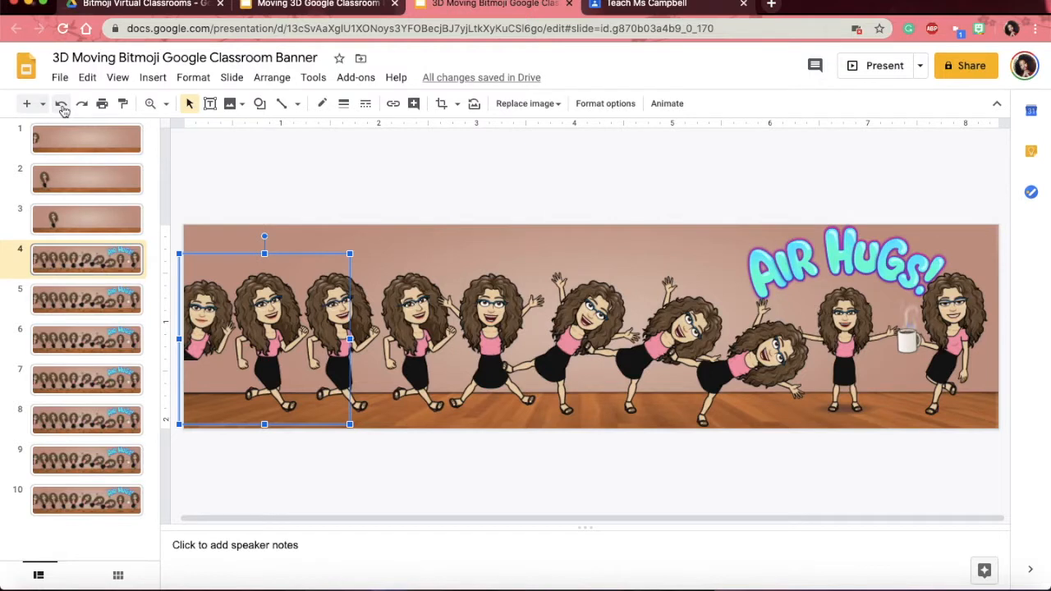
left_click(60, 105)
left_click(199, 323)
key("Delete")
left_click(415, 328)
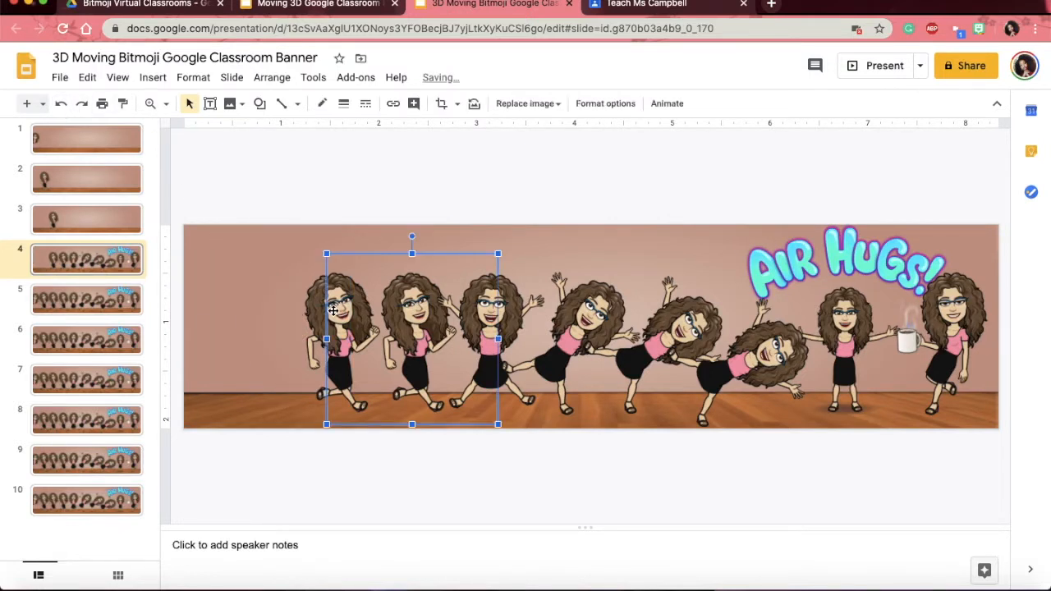
key("Delete")
left_click(61, 103)
On slide 4, delete the leftmost runner, the star-jump Bitmoji and the three tilted cartwheel figures
left_click(315, 308)
key("Delete")
left_click(484, 328)
key("Delete")
left_click(491, 322)
key("Delete")
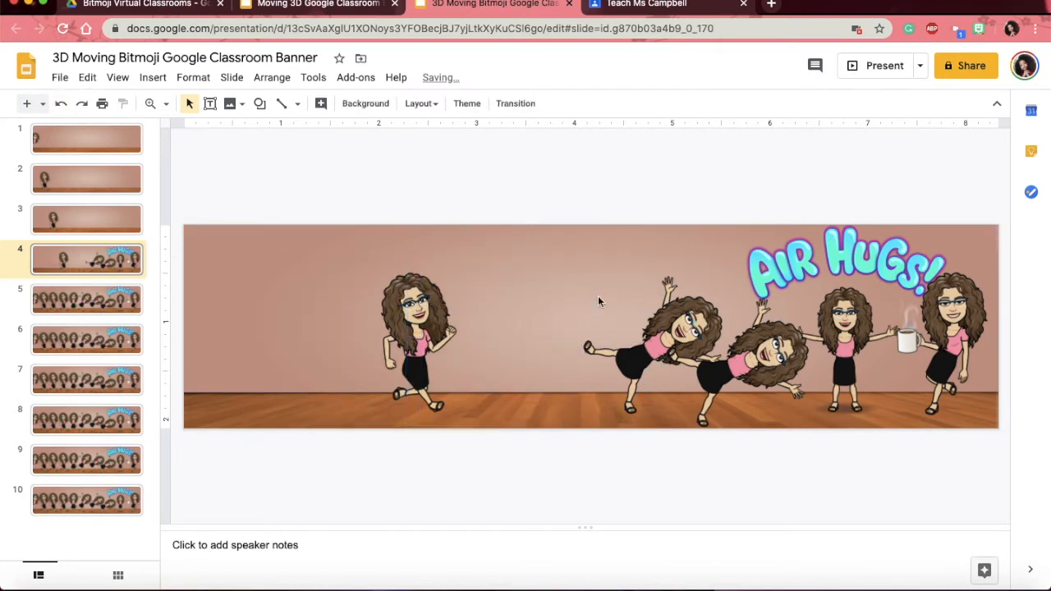
left_click(760, 353)
key("Delete")
left_click(673, 345)
key("Delete")
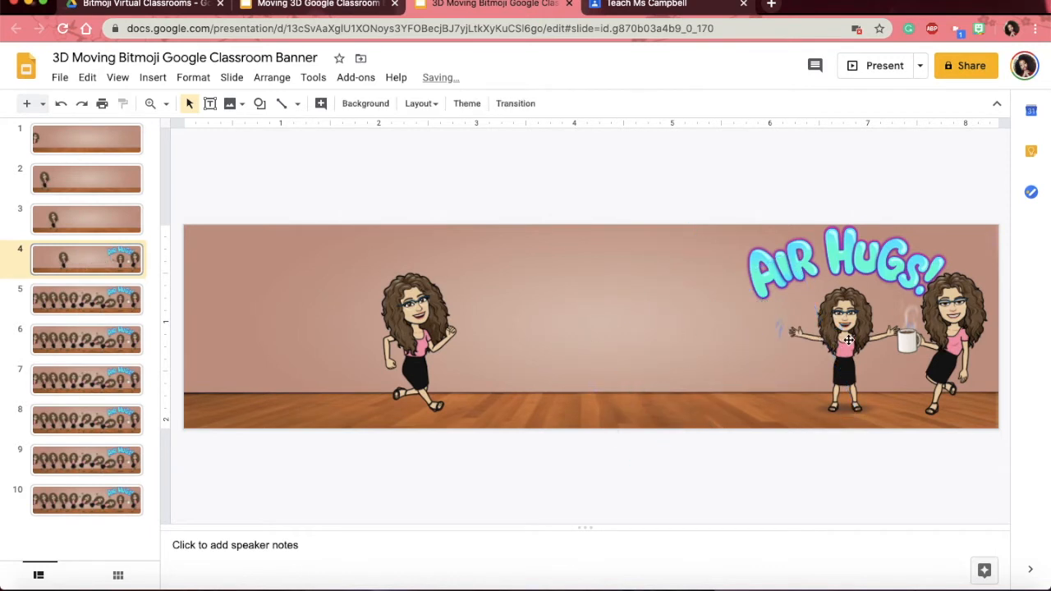
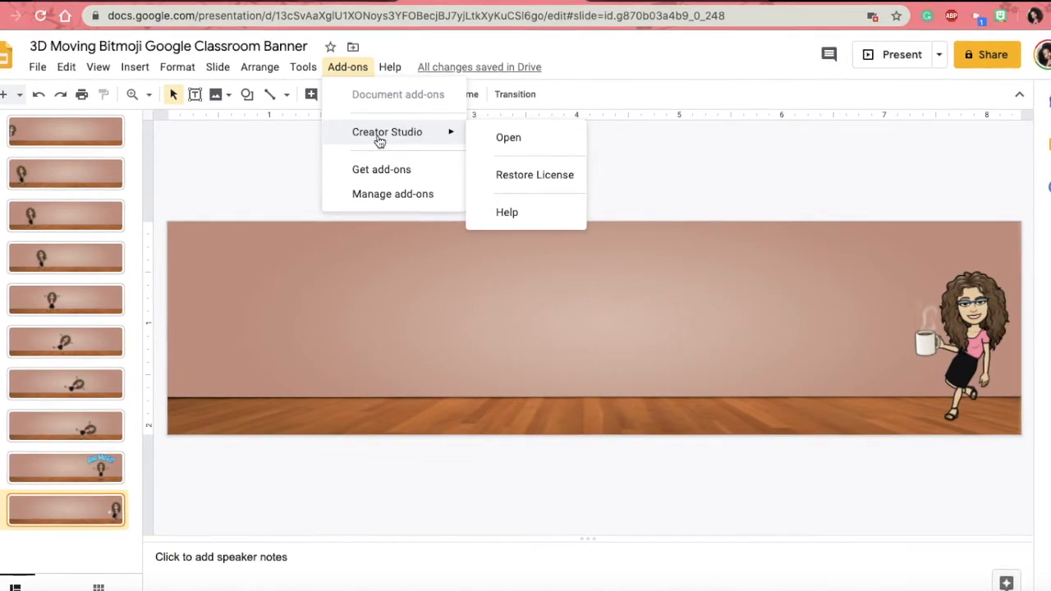
Look up the Creator Studio add-on in the G Suite Marketplace, and return to the presentation
left_click(371, 169)
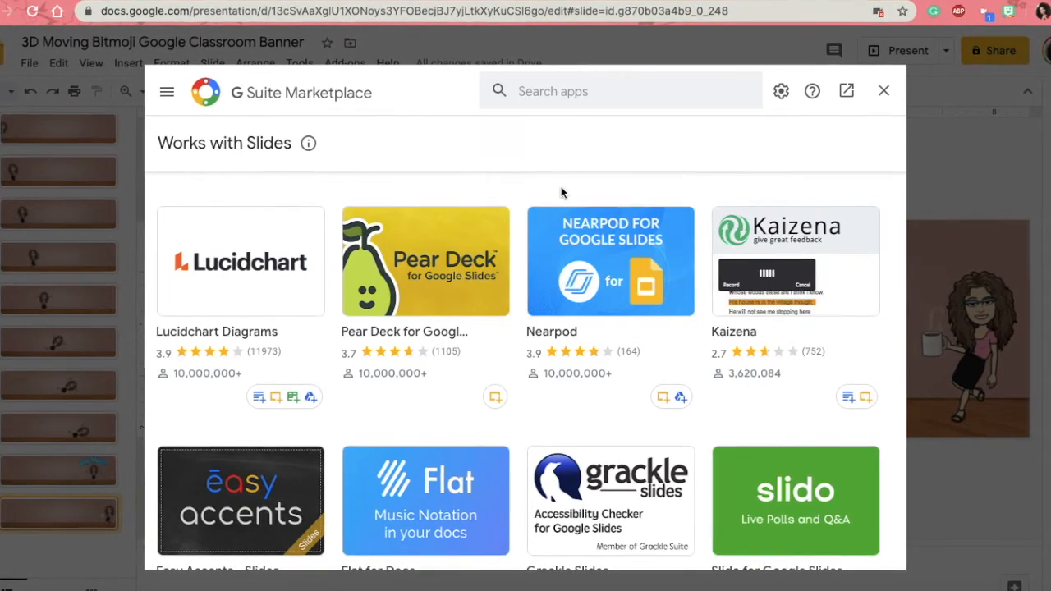
scroll(561, 192, "down", 1)
scroll(561, 186, "up", 1)
left_click(557, 87)
type("cr")
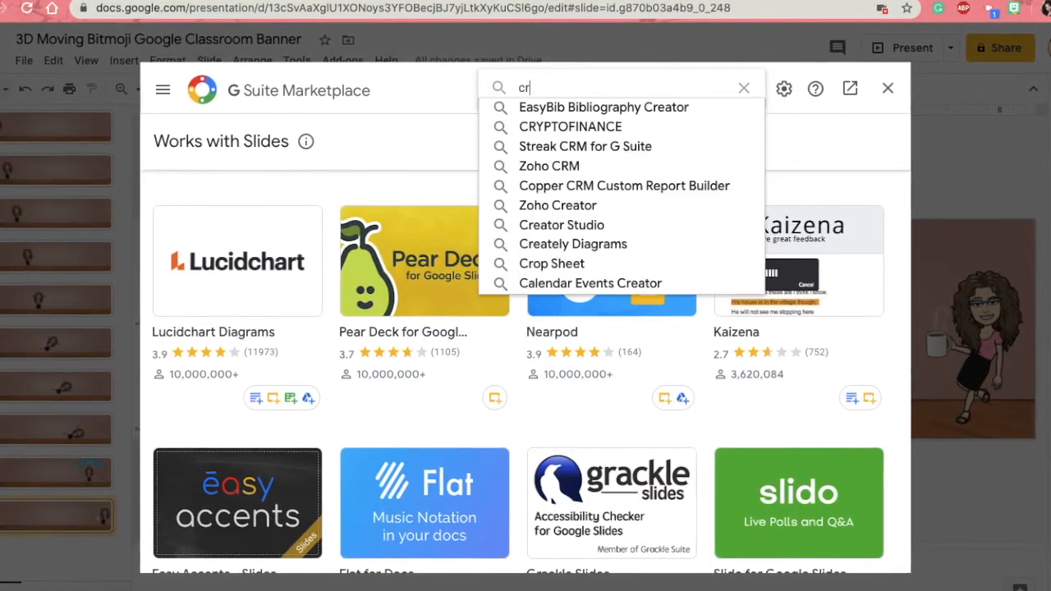
type("eator")
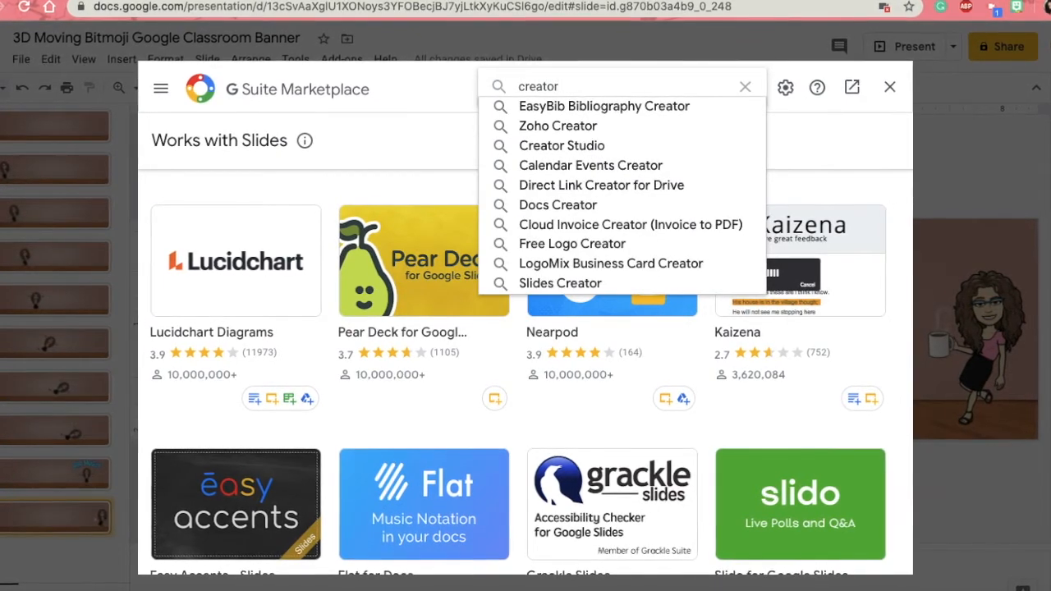
type(" s")
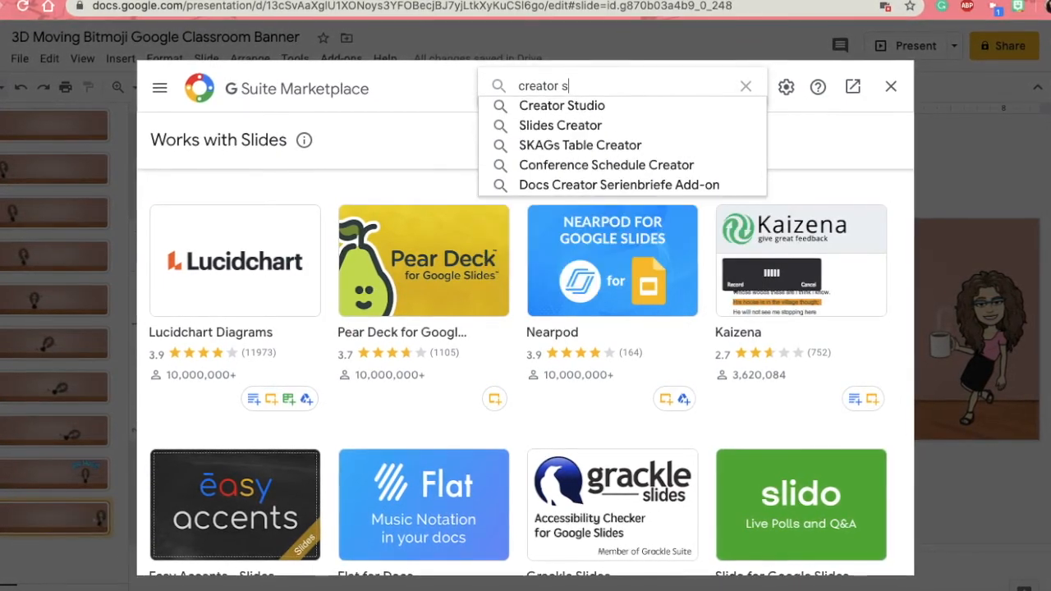
left_click(572, 104)
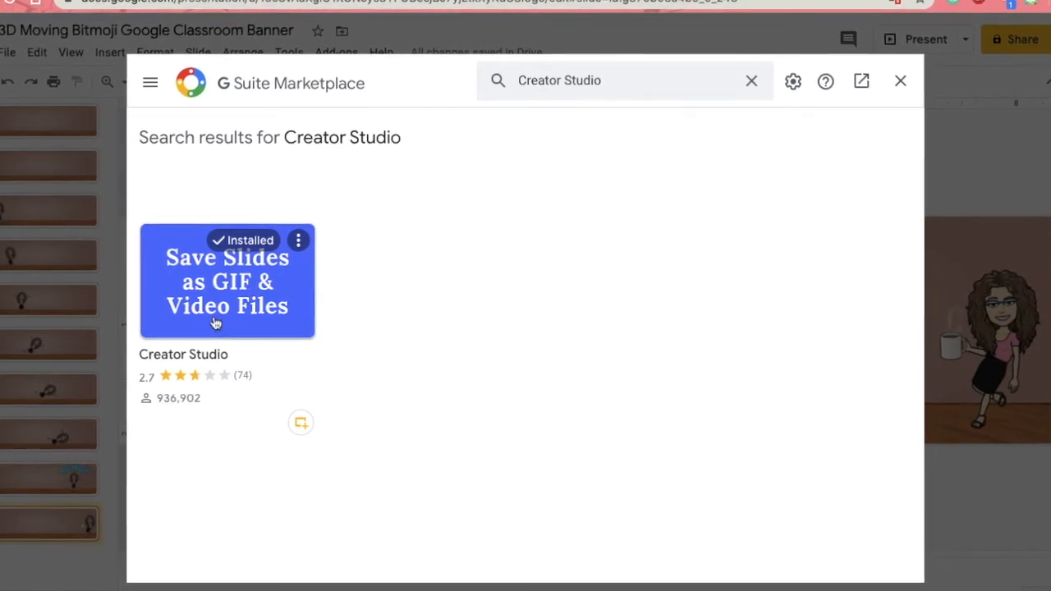
left_click(903, 80)
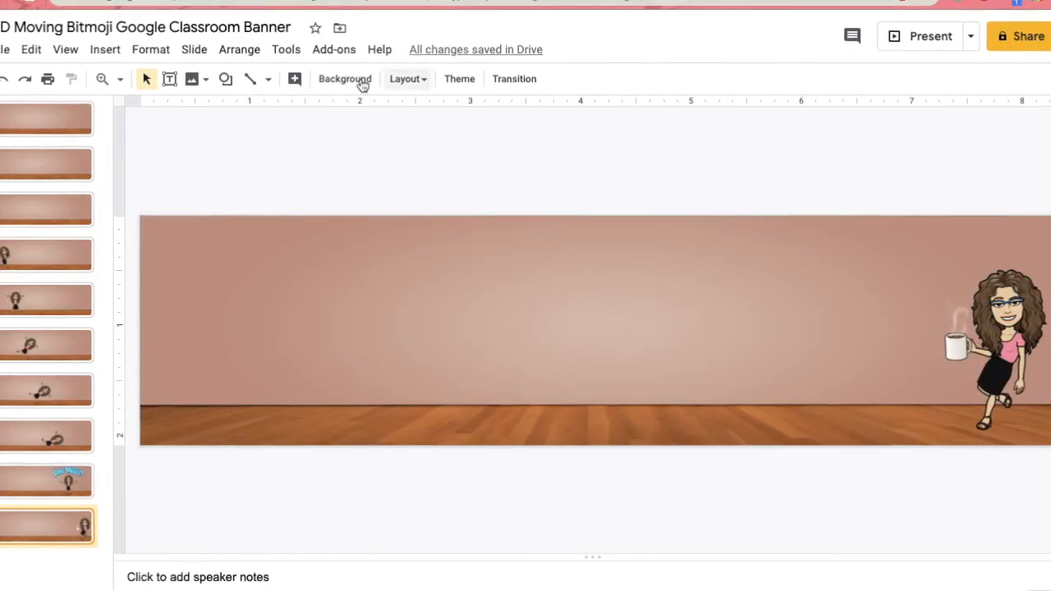
Open the Creator Studio add-on and set the output width to 1600 pixels and the slide interval to .5 seconds
left_click(332, 49)
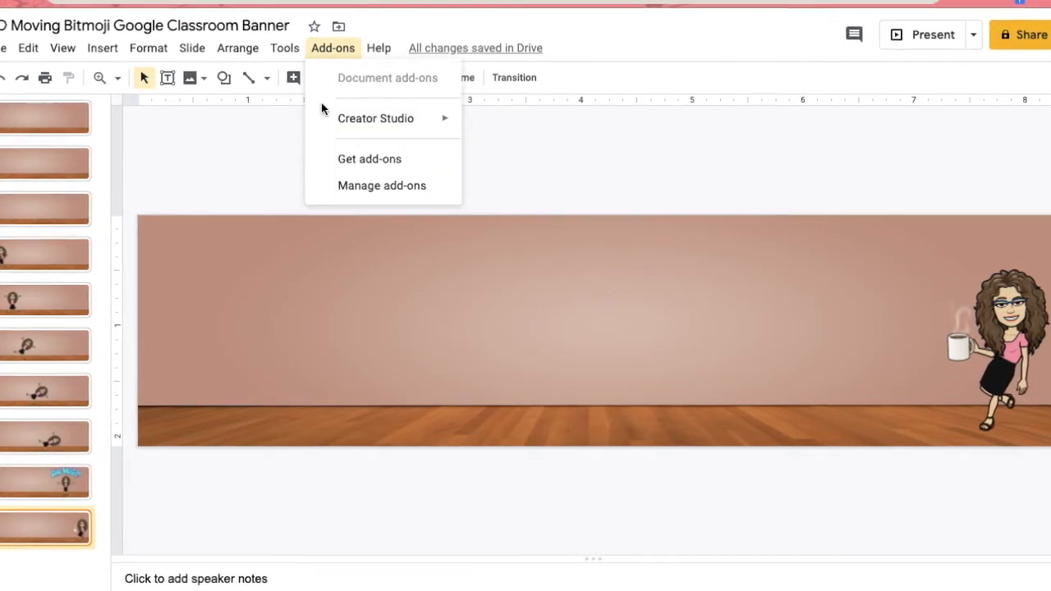
mouse_move(380, 123)
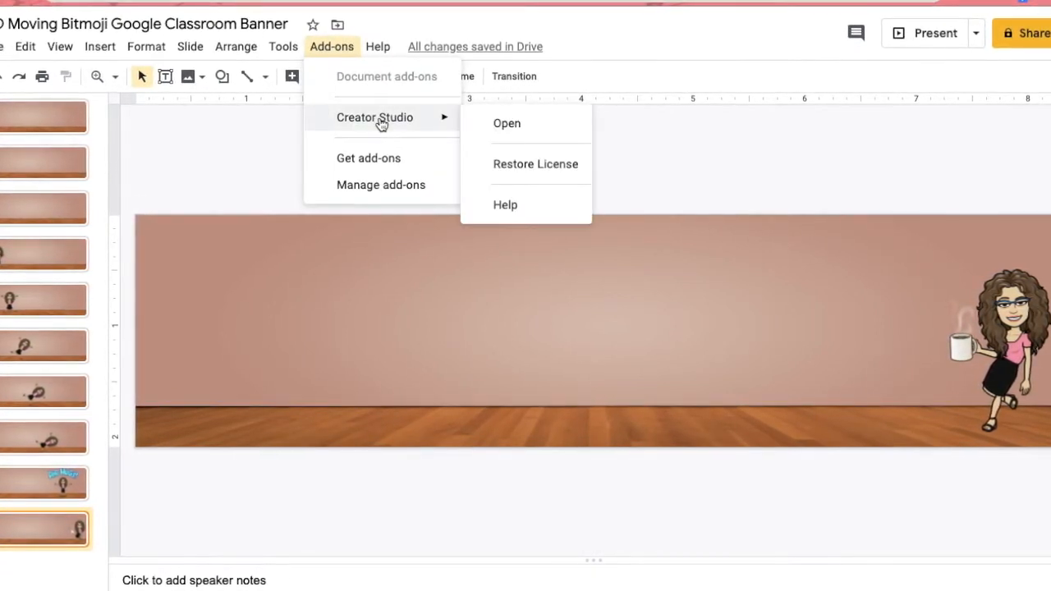
left_click(501, 124)
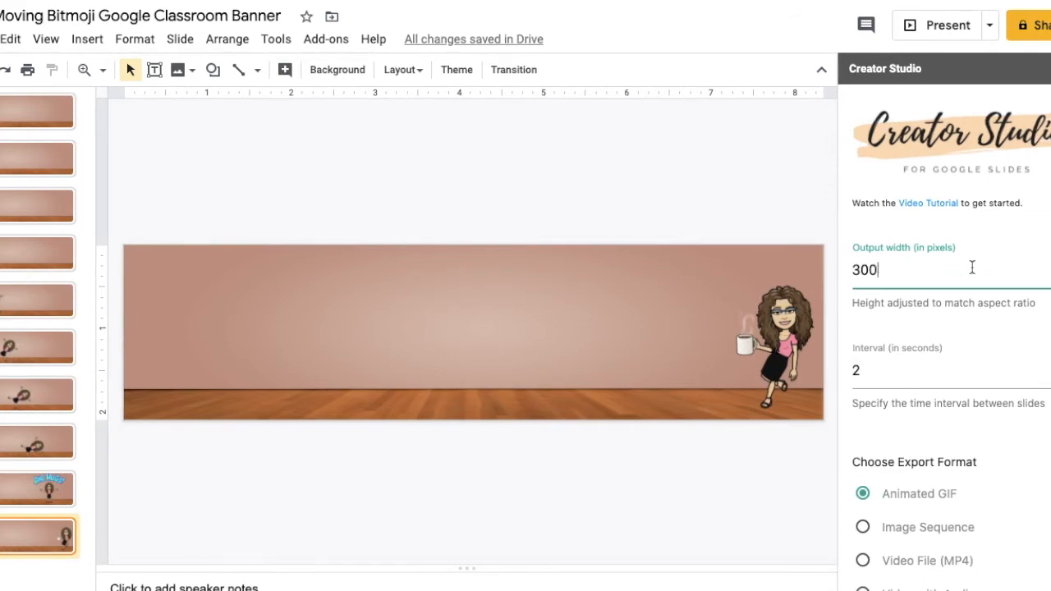
type("1600")
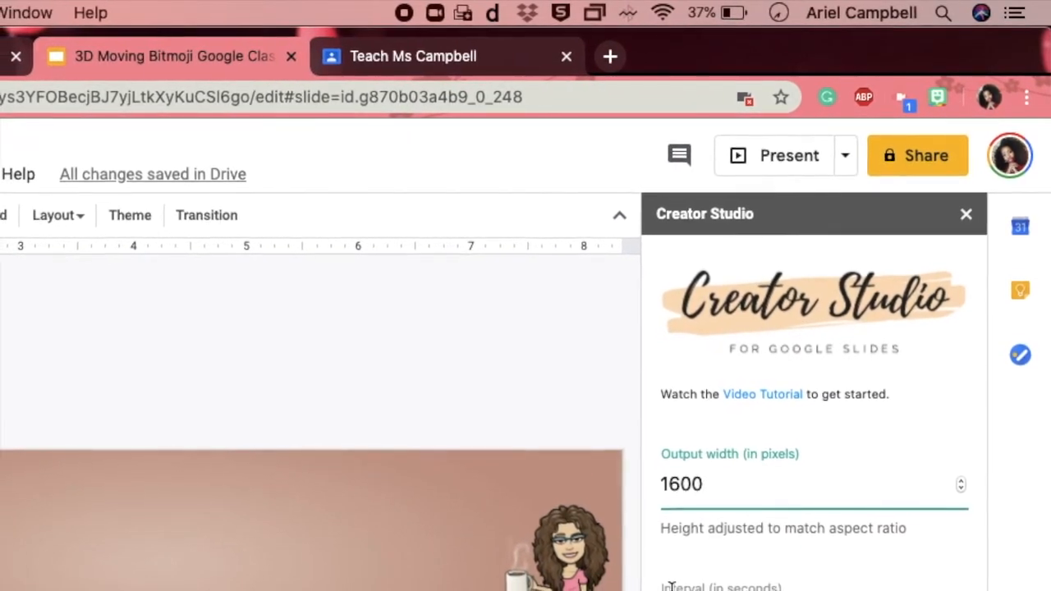
left_click(700, 583)
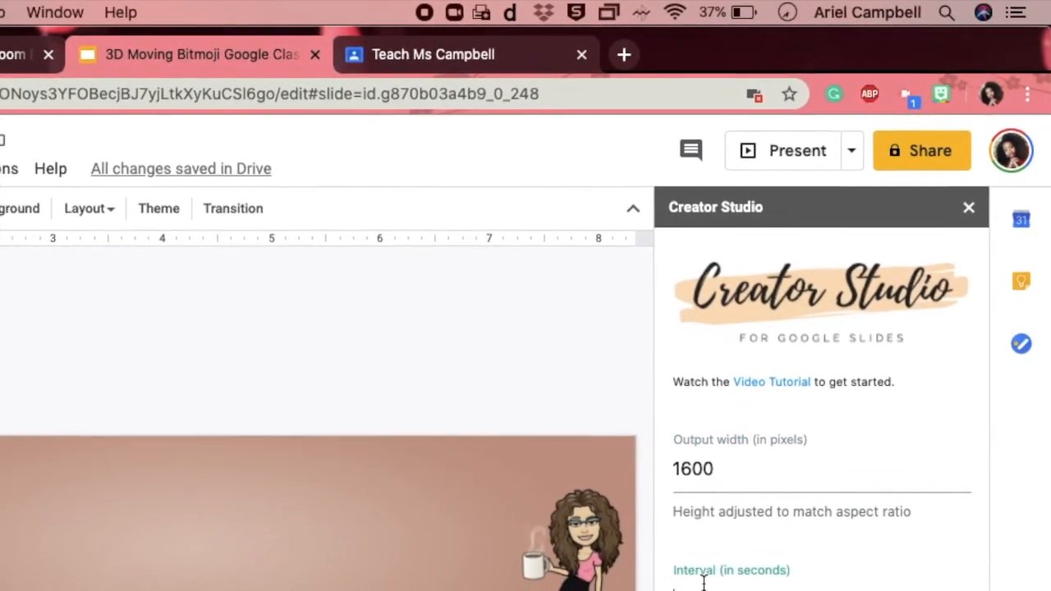
type(".5")
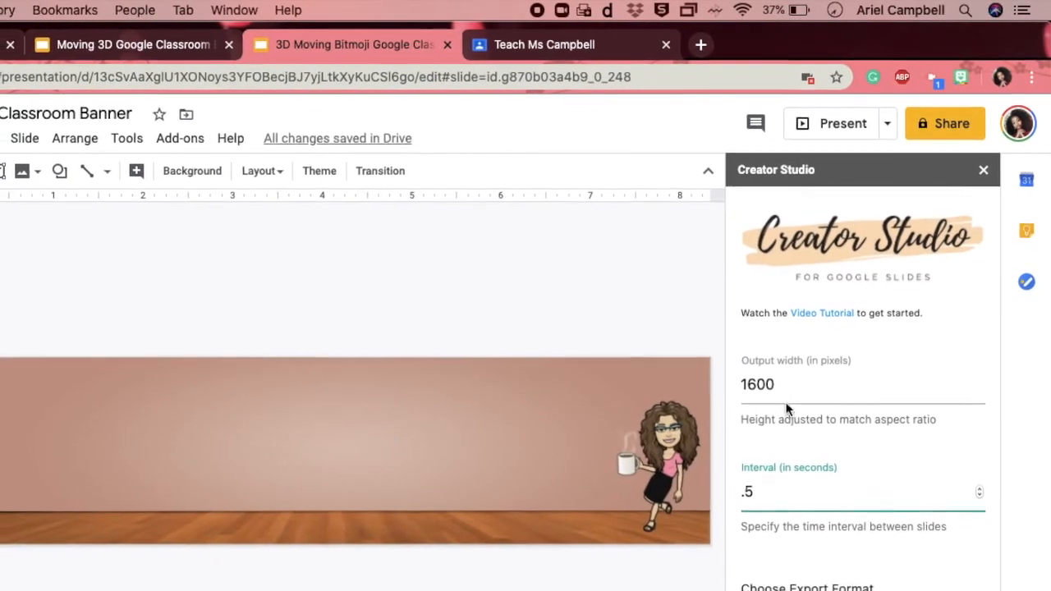
scroll(797, 487, "down", 3)
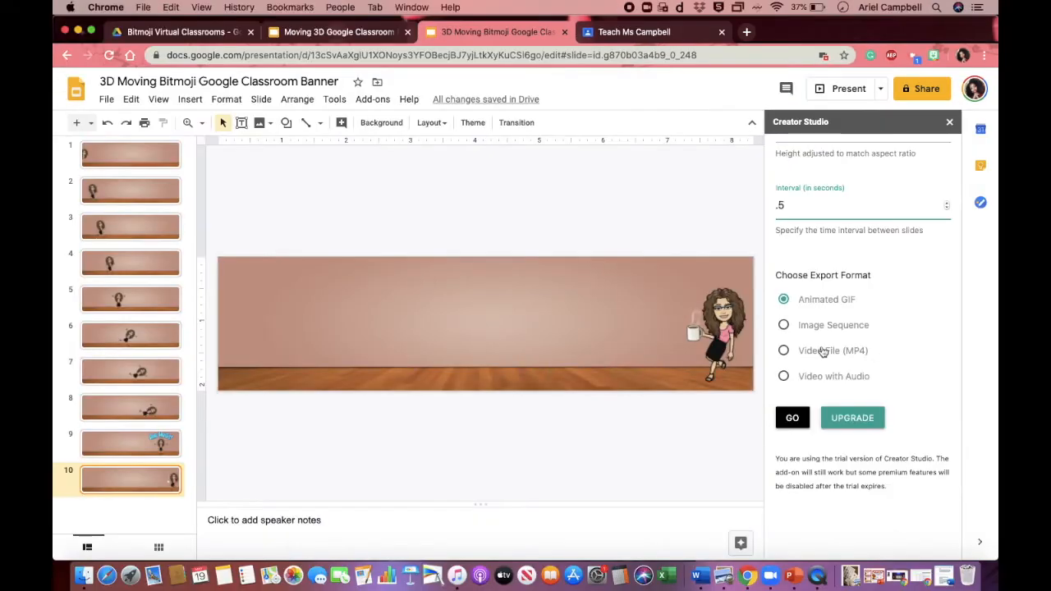
Review the earlier banner as an MP4 in QuickTime Player and as separate frames in Preview, and return to the presentation
key("ctrl+Up")
left_click(657, 193)
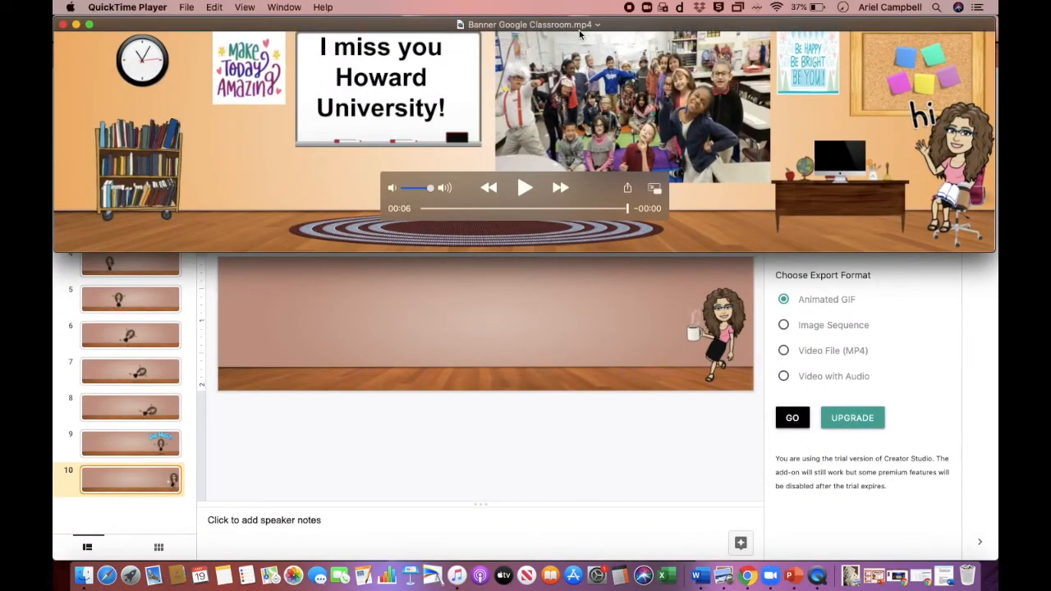
key("ctrl+Up")
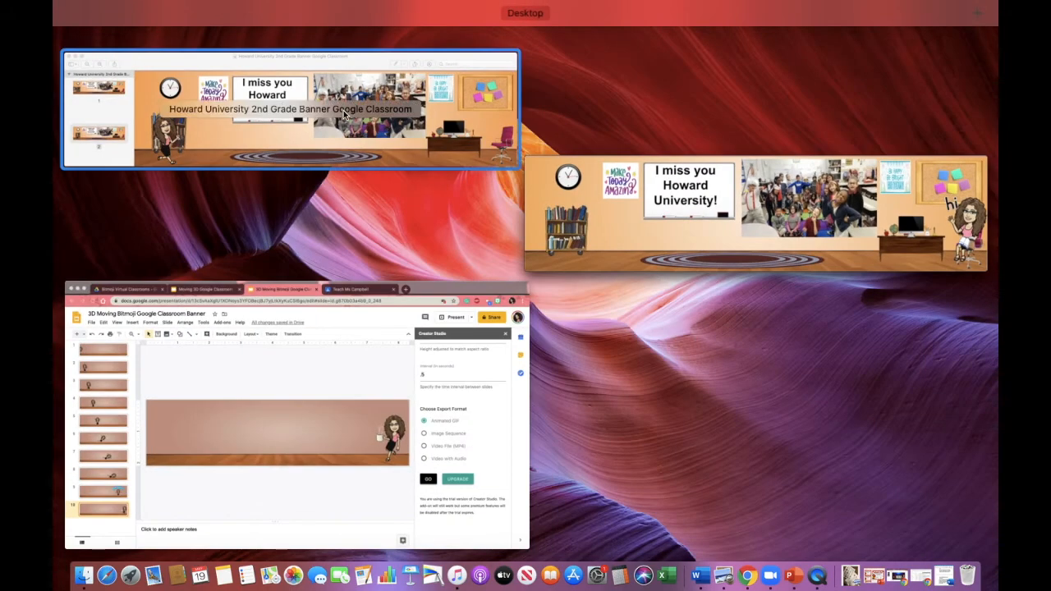
left_click(491, 98)
scroll(177, 161, "down", 15)
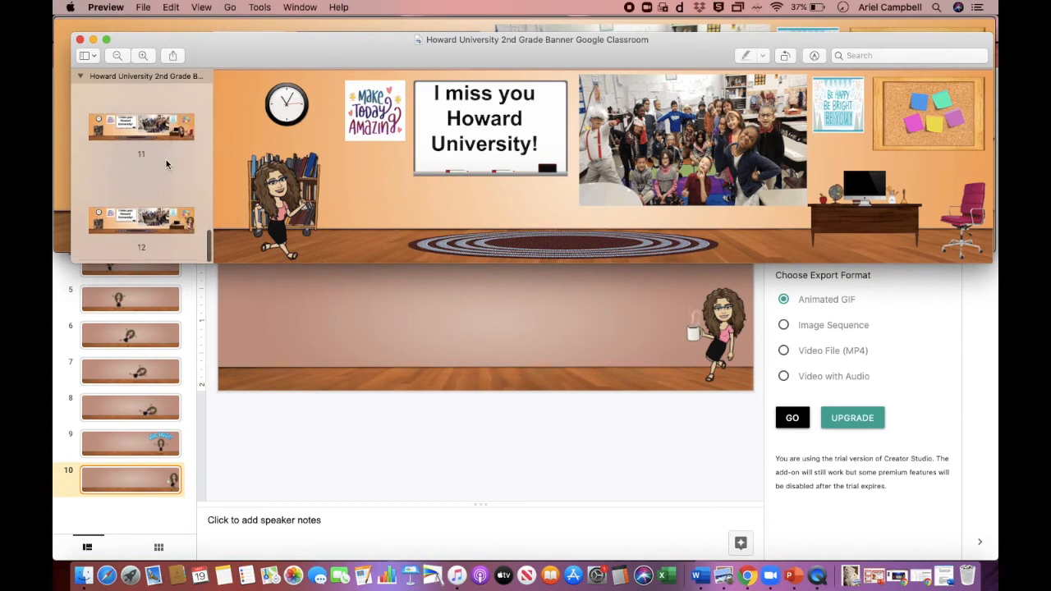
scroll(156, 144, "up", 12)
scroll(150, 127, "up", 3)
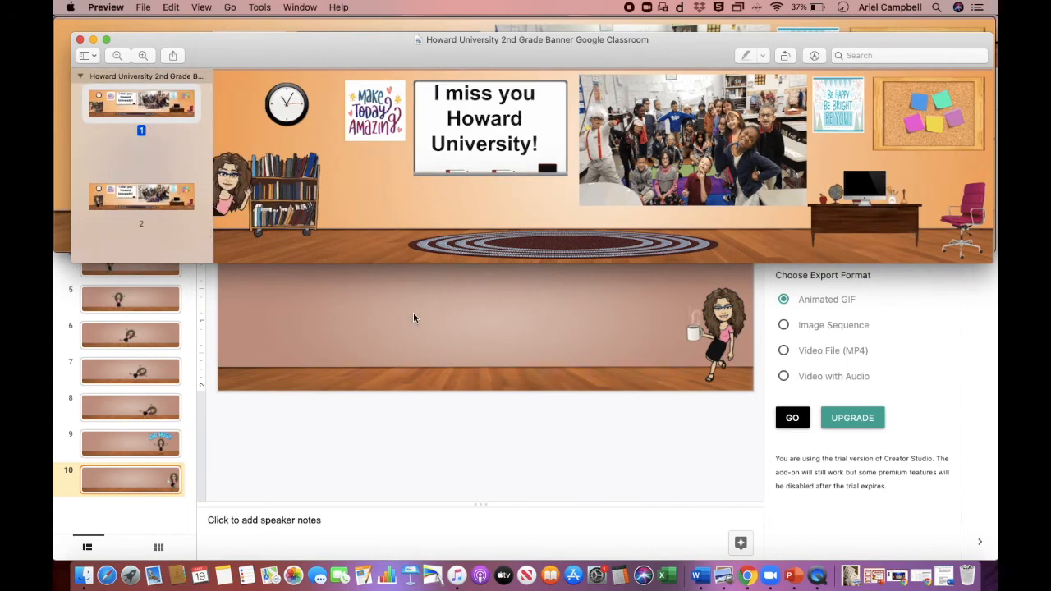
left_click(518, 416)
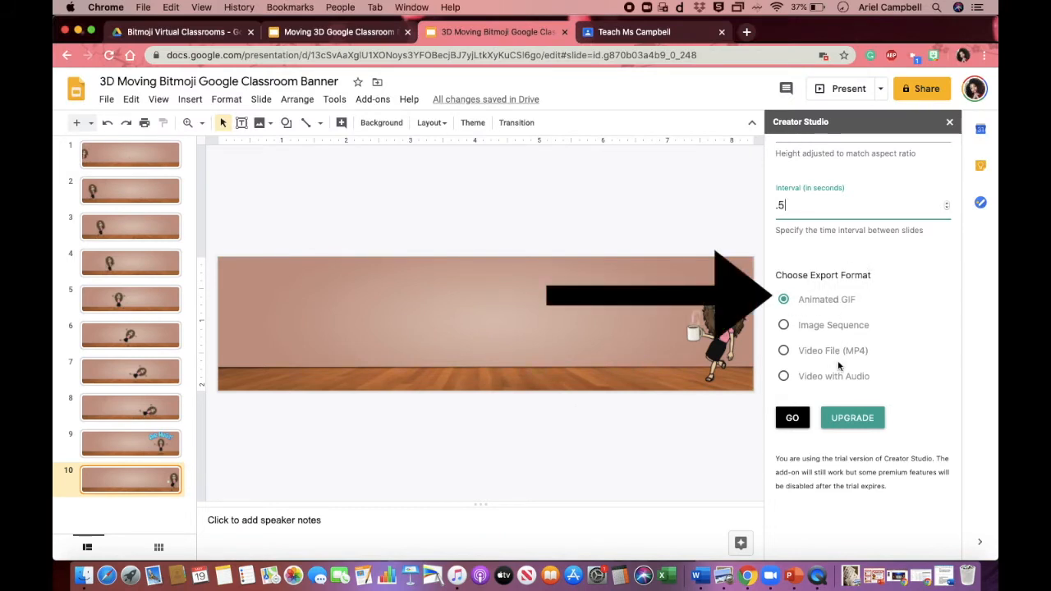
Export the slides from Creator Studio as an animated GIF
left_click(792, 419)
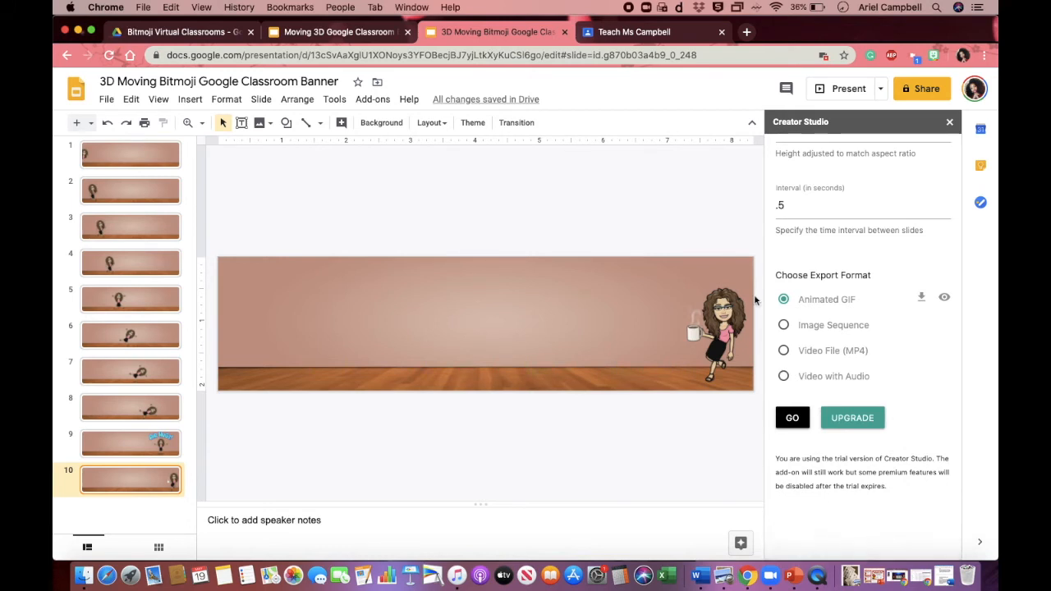
left_click(747, 33)
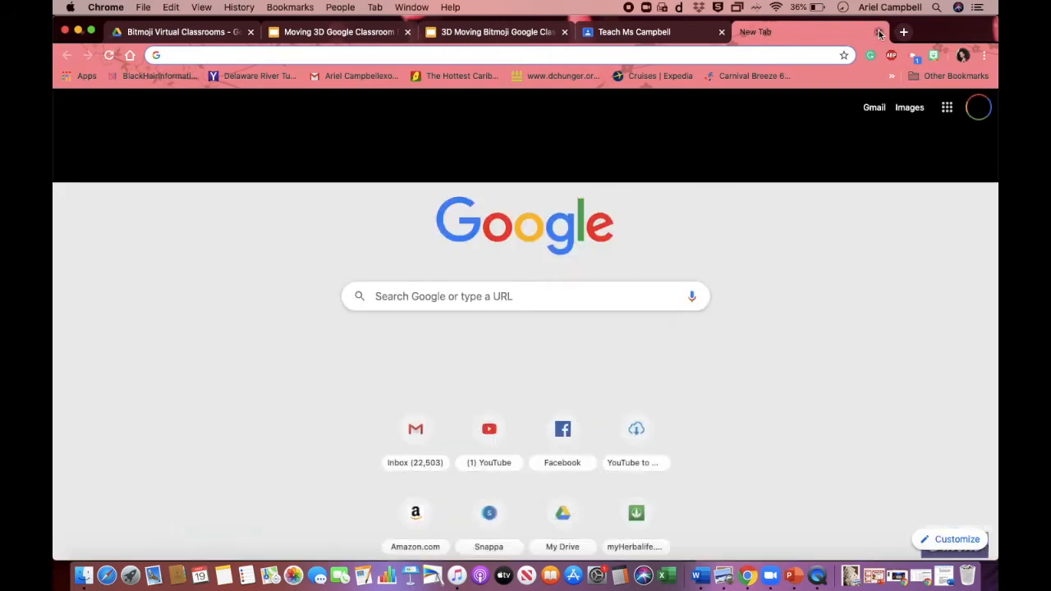
left_click(879, 33)
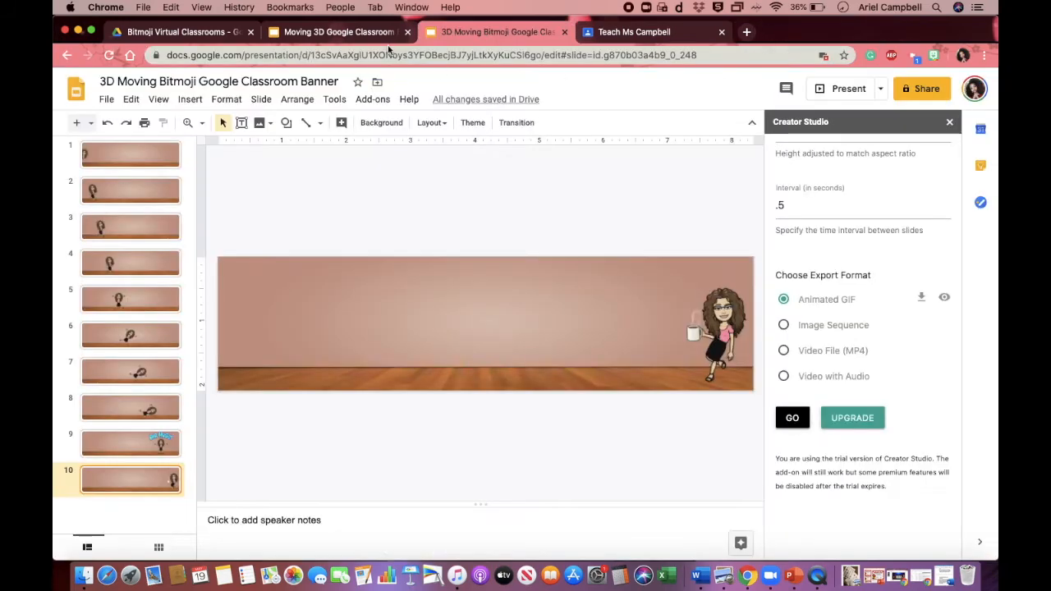
Switch to Google Drive and open the Creator Studio folder in My Drive
left_click(210, 32)
scroll(304, 189, "up", 5)
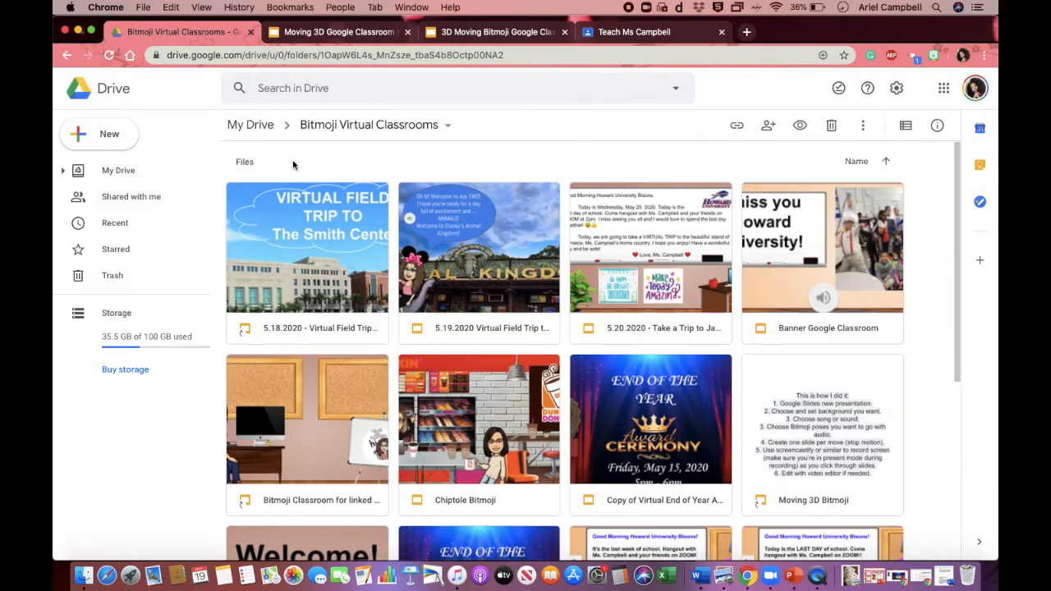
left_click(253, 127)
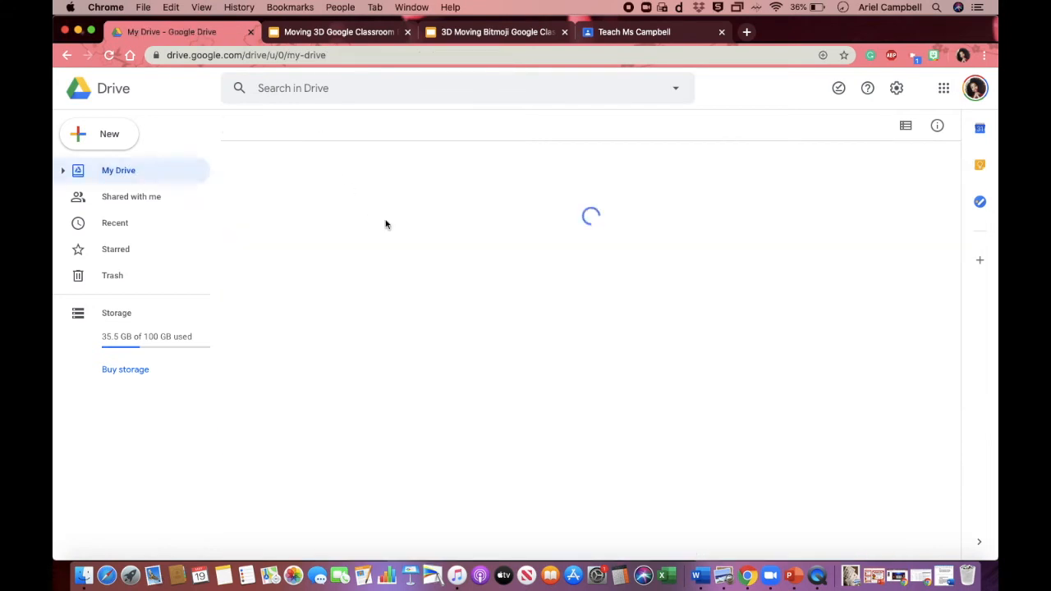
scroll(543, 342, "down", 2)
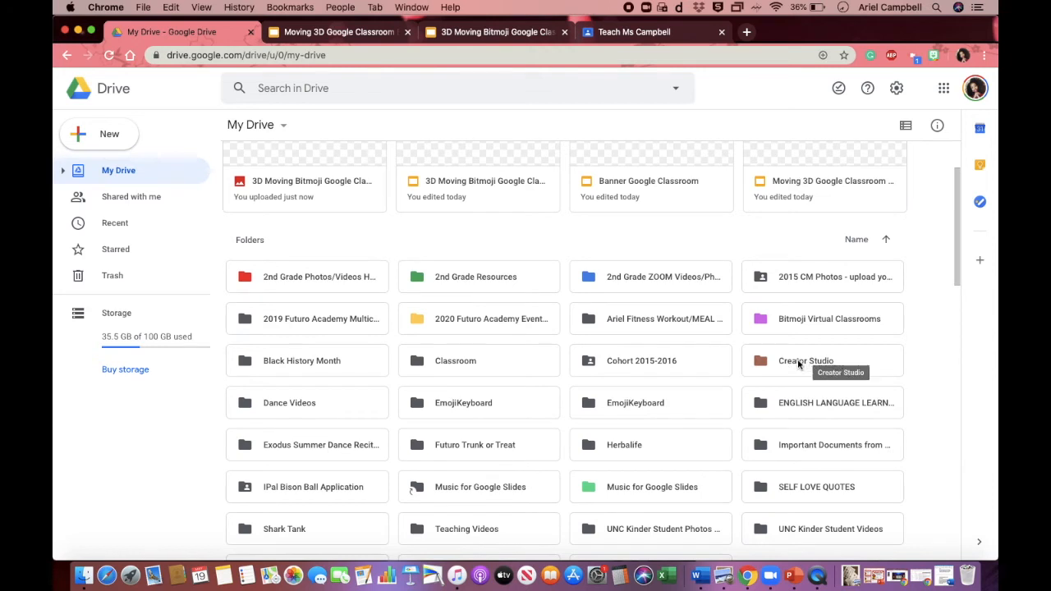
double_click(797, 363)
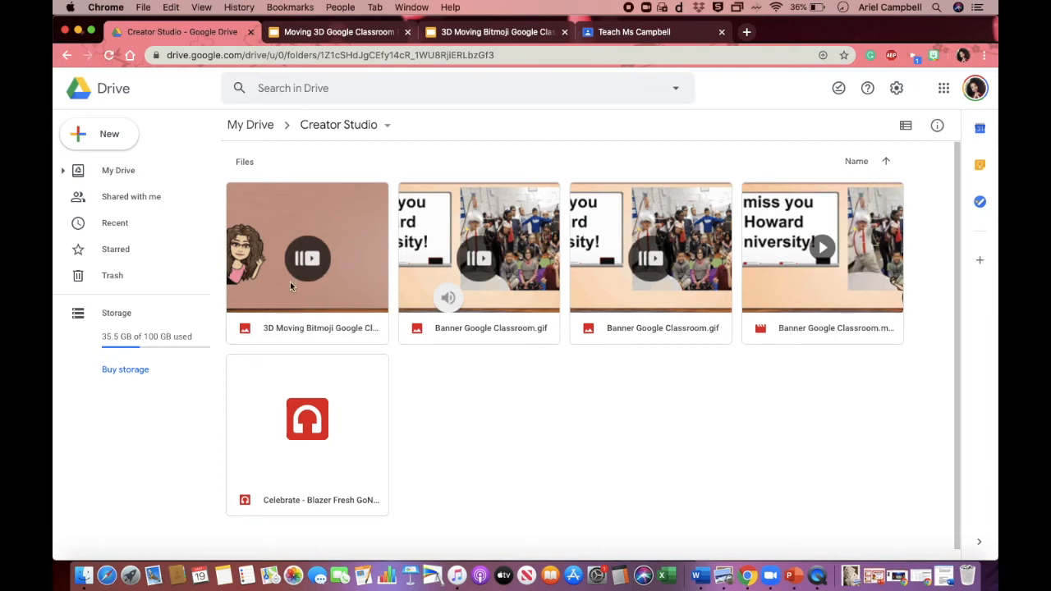
Preview 3D Moving Bitmoji Google Classroom Banner.gif from the Creator Studio folder and download it
left_click(367, 35)
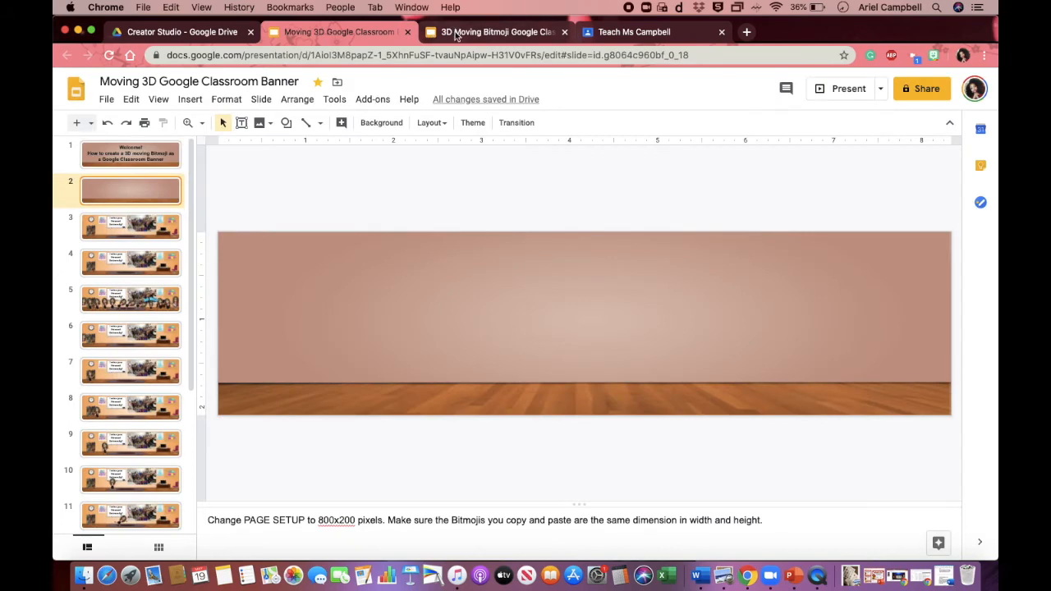
left_click(456, 33)
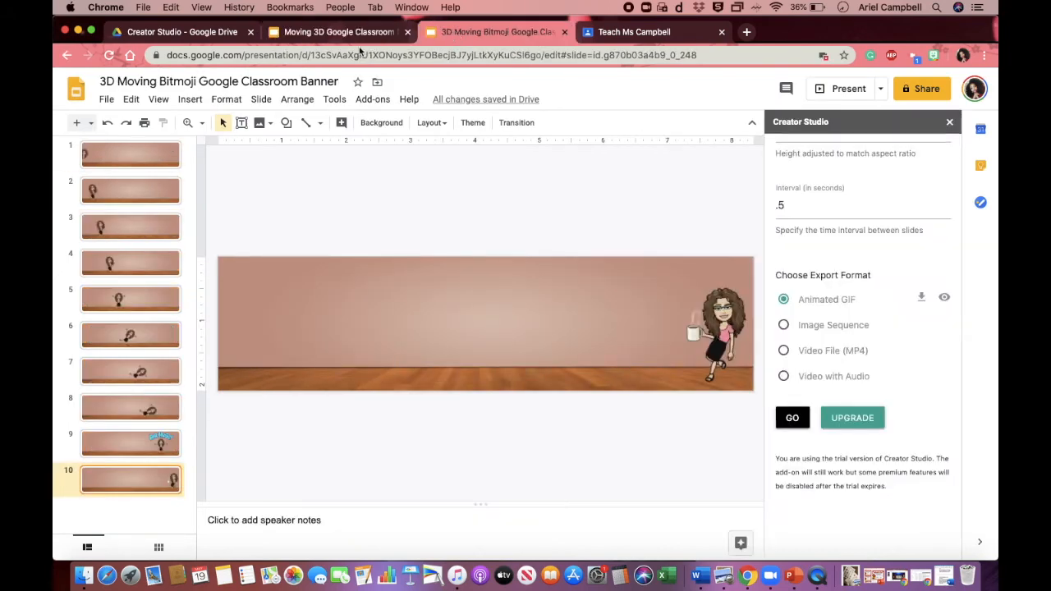
left_click(204, 35)
double_click(265, 274)
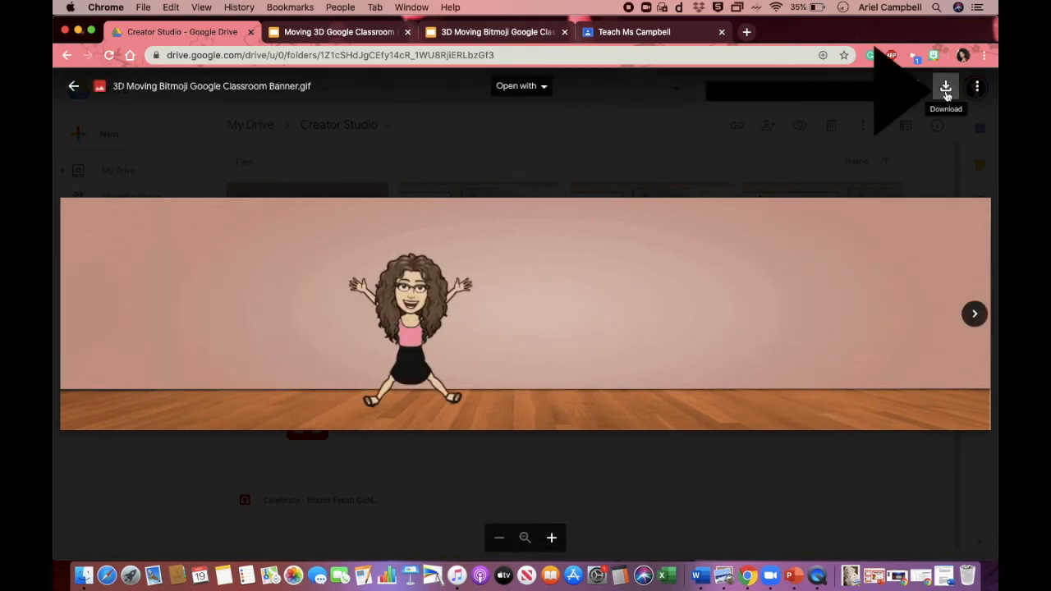
left_click(946, 94)
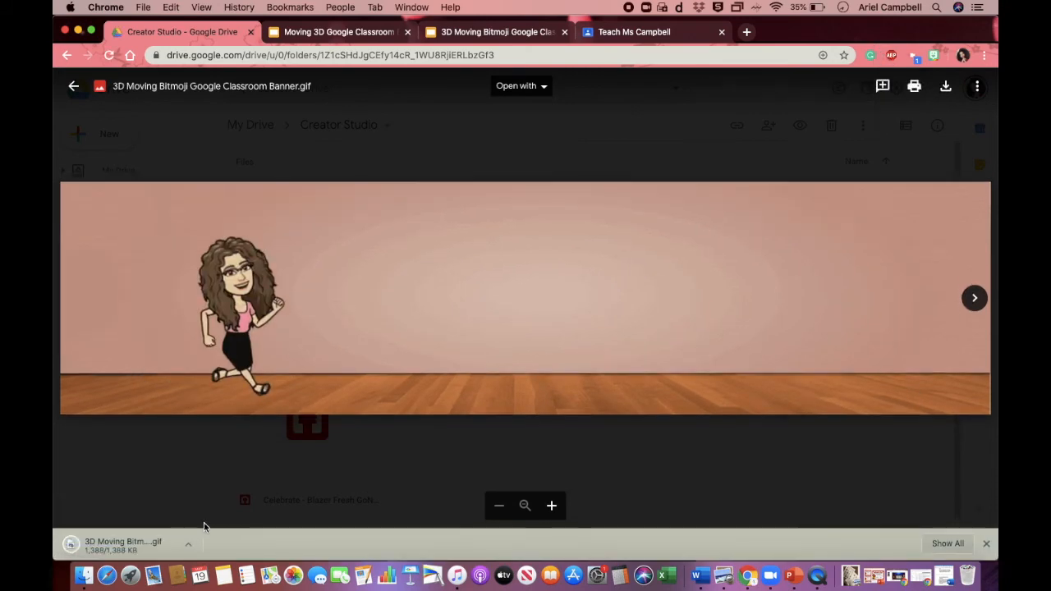
Open the downloaded GIF in Preview, minimise the older banner's window, and examine the new banner's frames through frame 7
left_click(121, 545)
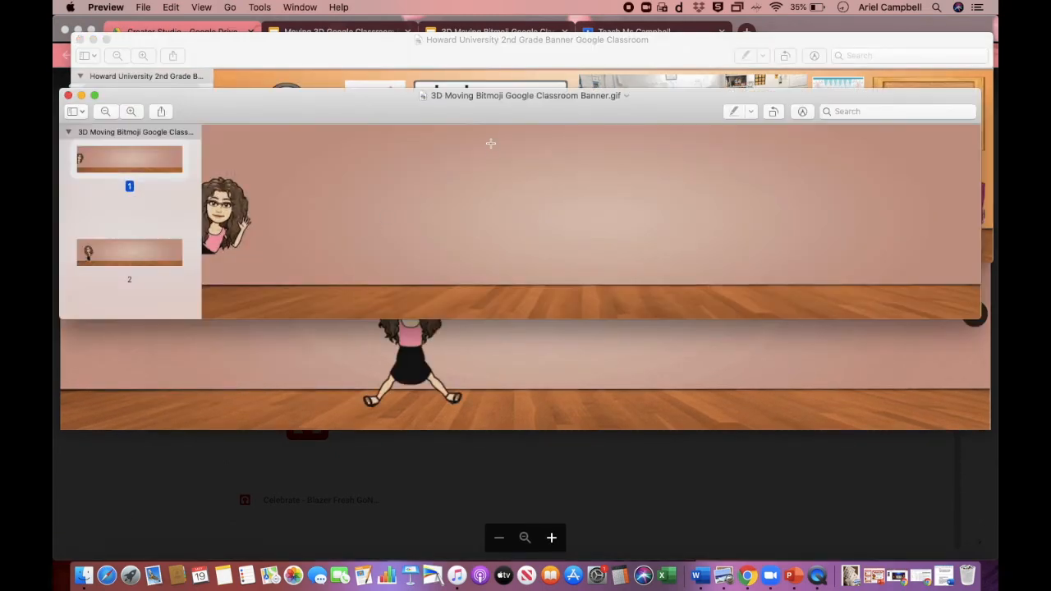
left_click(93, 39)
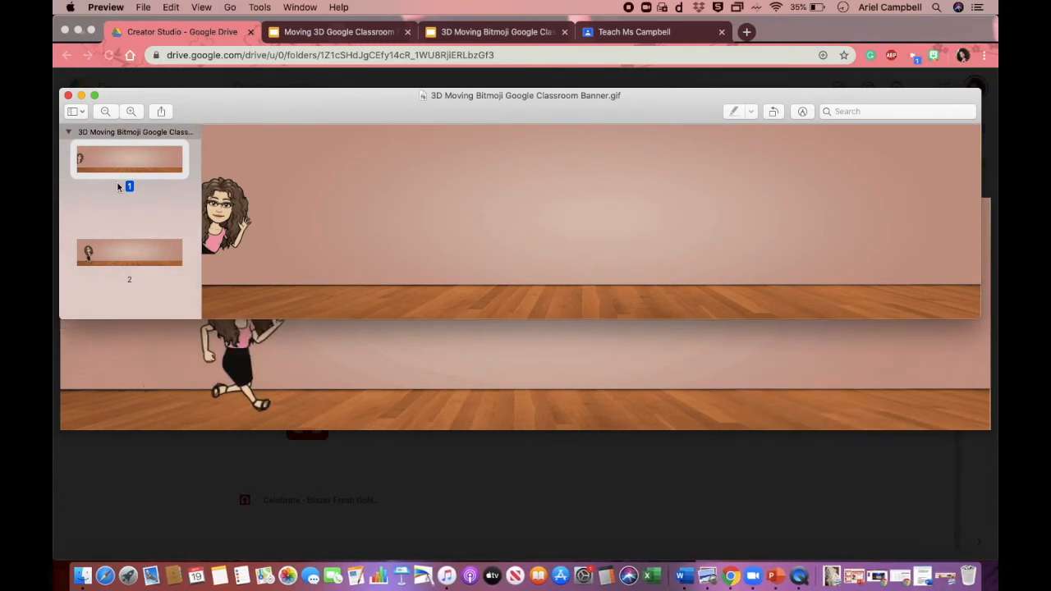
left_click(127, 254)
scroll(127, 261, "down", 2)
left_click(127, 261)
scroll(127, 258, "down", 2)
left_click(119, 243)
scroll(119, 250, "down", 2)
left_click(121, 294)
left_click(120, 210)
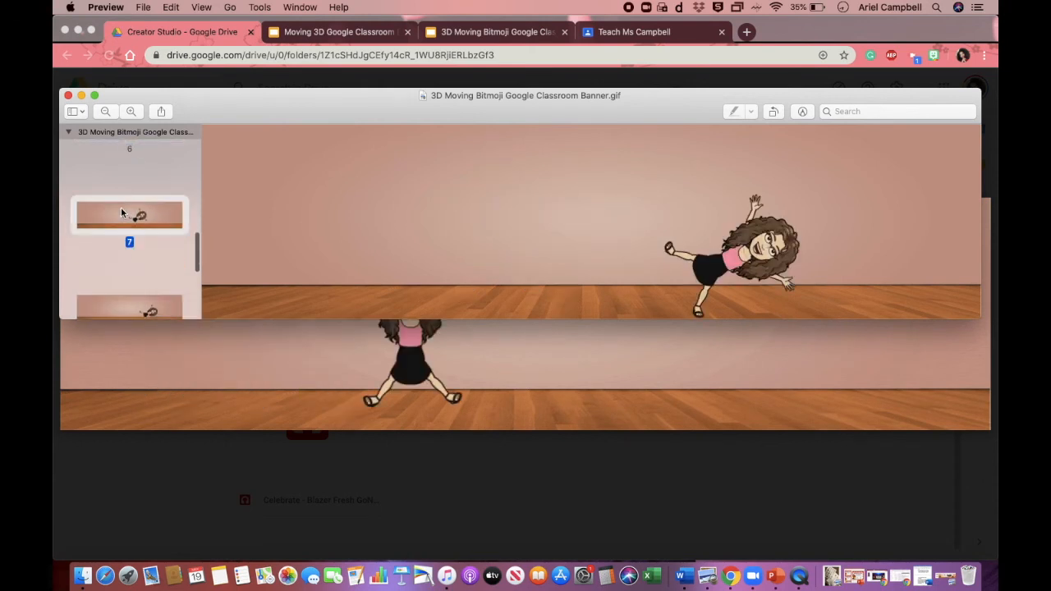
Examine the remaining frames of the banner GIF through frame 9, and switch to the class stream in Google Classroom
scroll(120, 210, "down", 2)
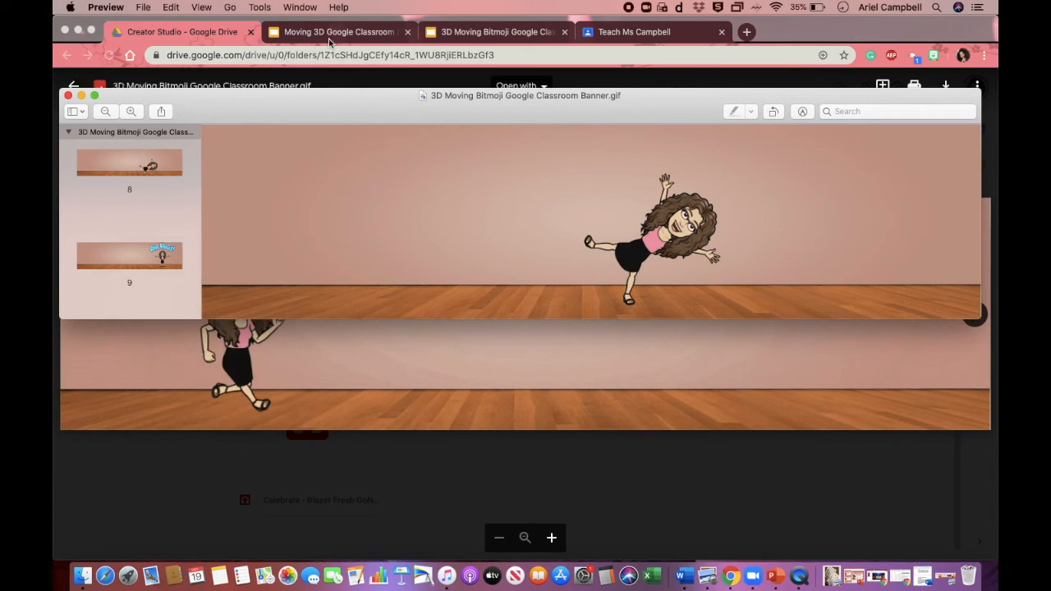
left_click(625, 32)
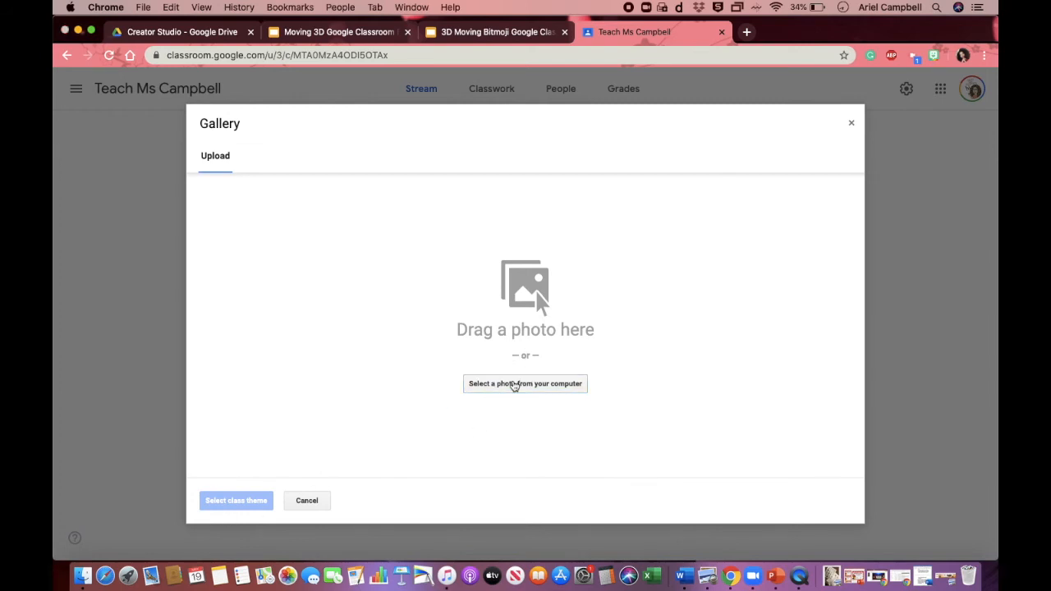
Search the recent files for "3D" and upload 3D Moving Bitmoji Google Classroom Banner.gif as the class theme photo
left_click(158, 117)
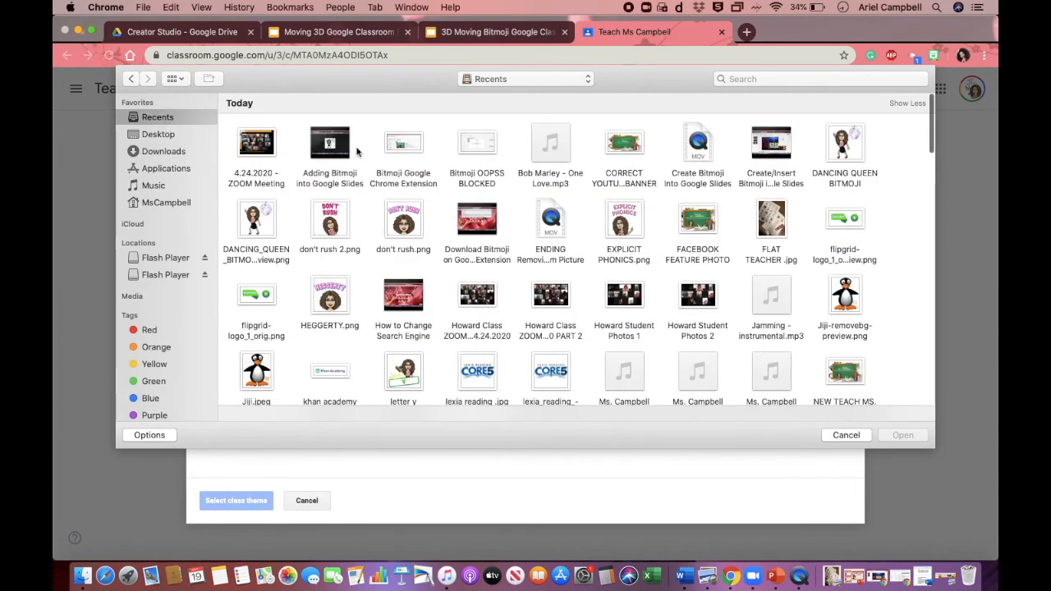
left_click(741, 82)
type("3d")
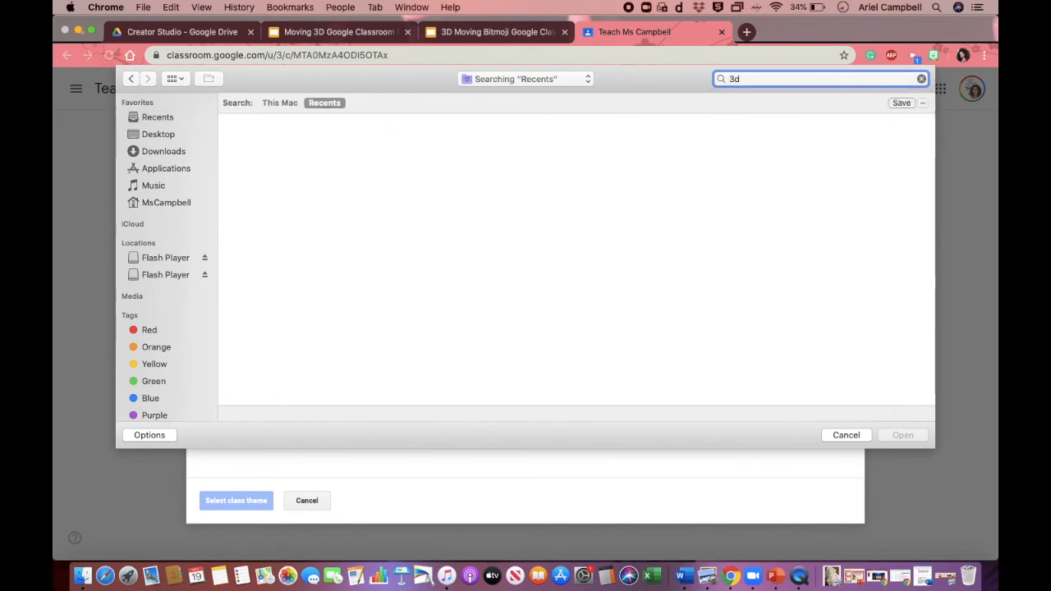
key("BackSpace")
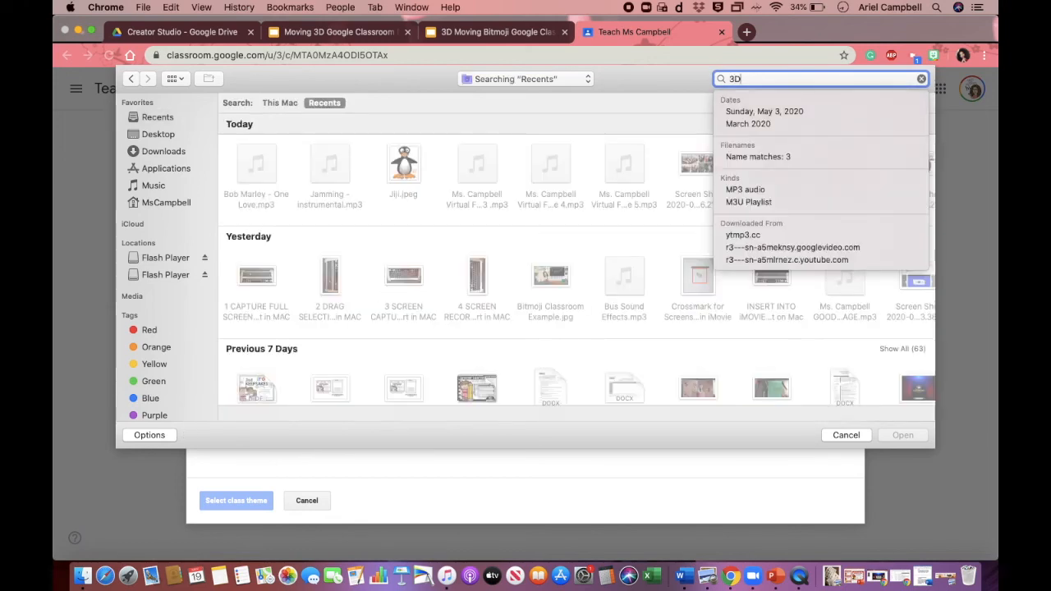
type("D")
scroll(324, 243, "down", 10)
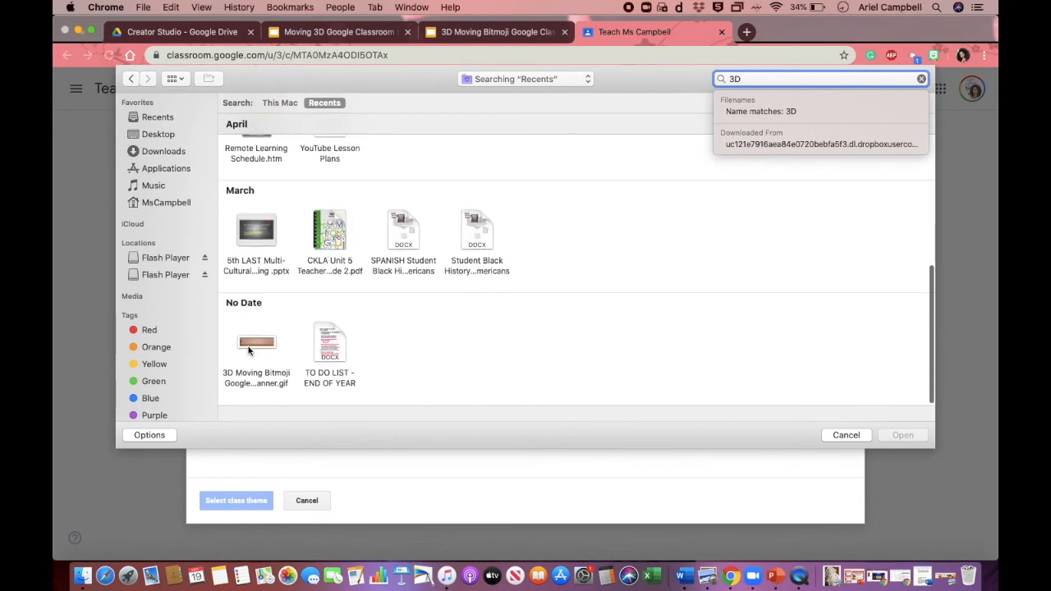
left_click(257, 386)
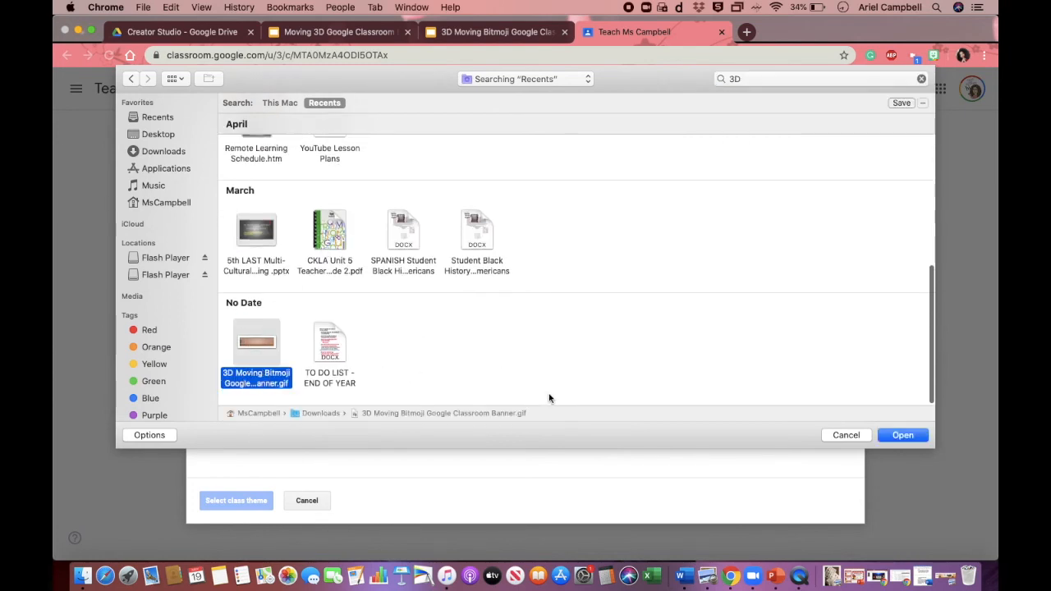
left_click(895, 435)
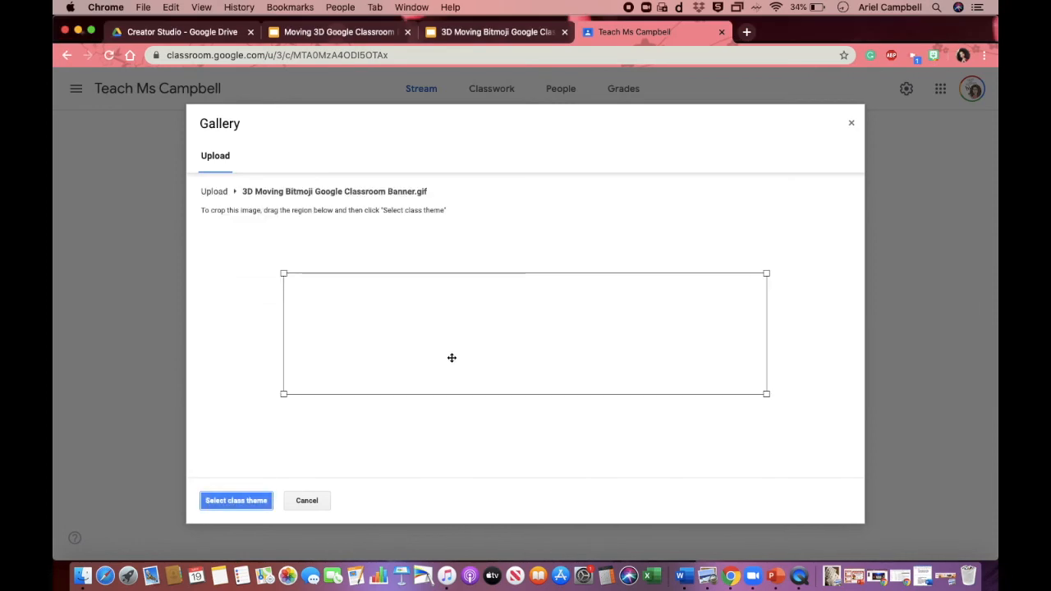
Expand the crop region to cover the whole banner image, and cancel the theme upload
left_click_drag(377, 357, 295, 336)
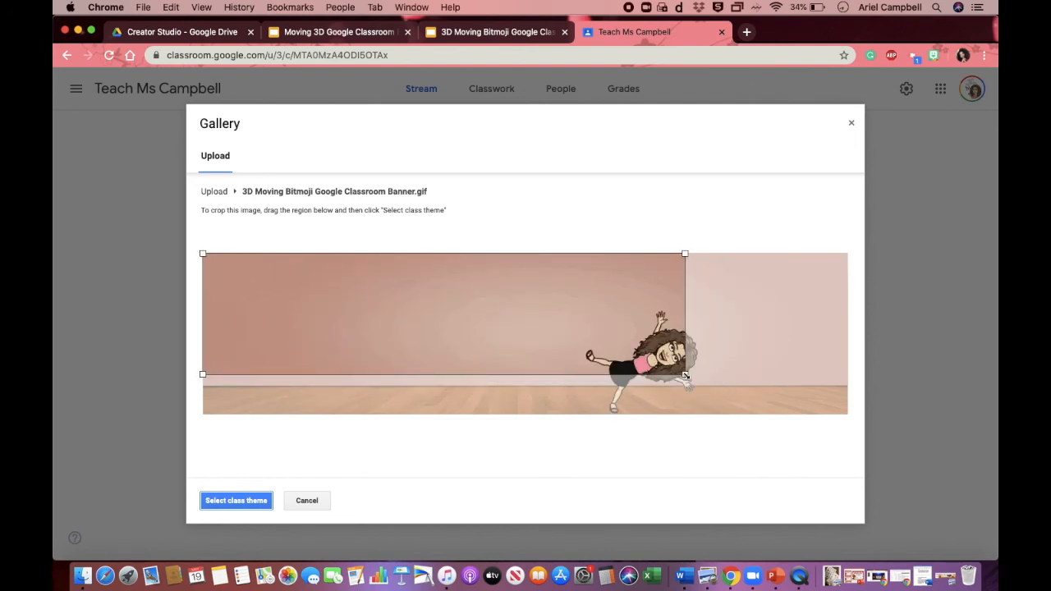
left_click_drag(685, 375, 853, 416)
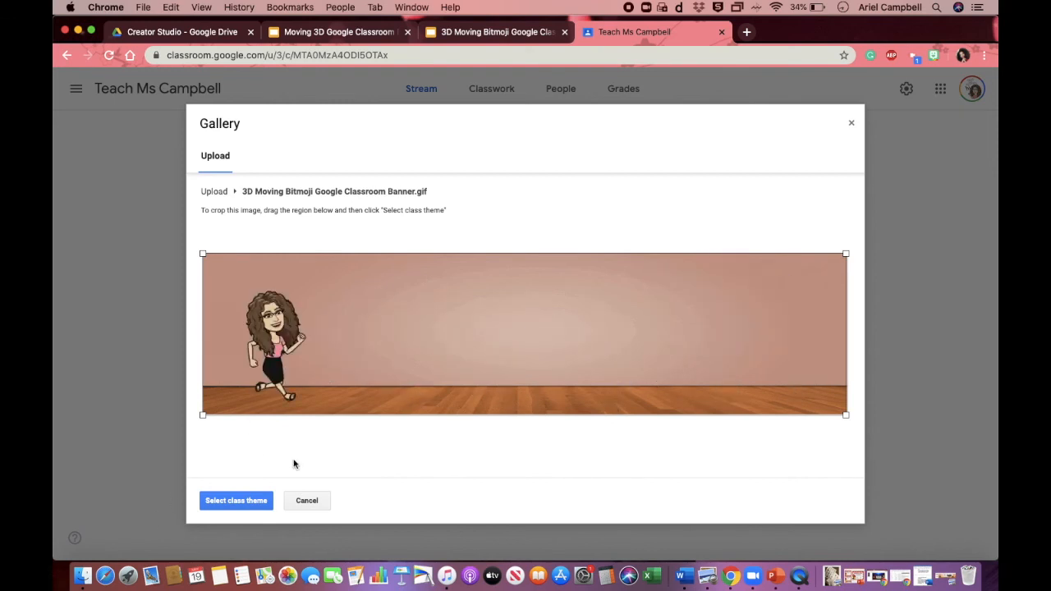
left_click(308, 502)
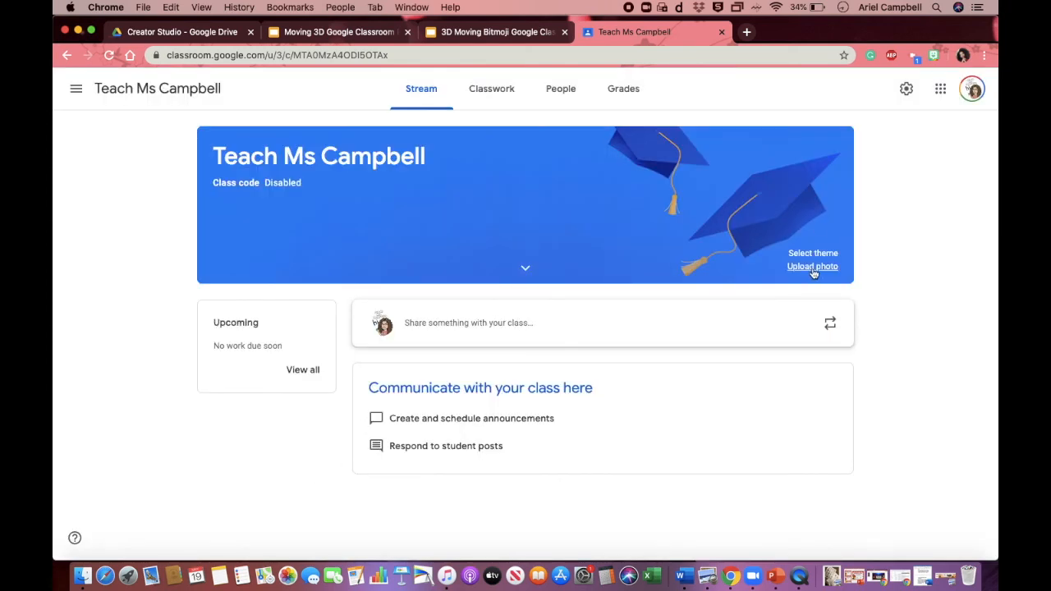
Reopen the class theme photo upload and drop in 3D Moving Bitmoji Google Classroom Banner.gif from Finder's Recents
left_click(813, 269)
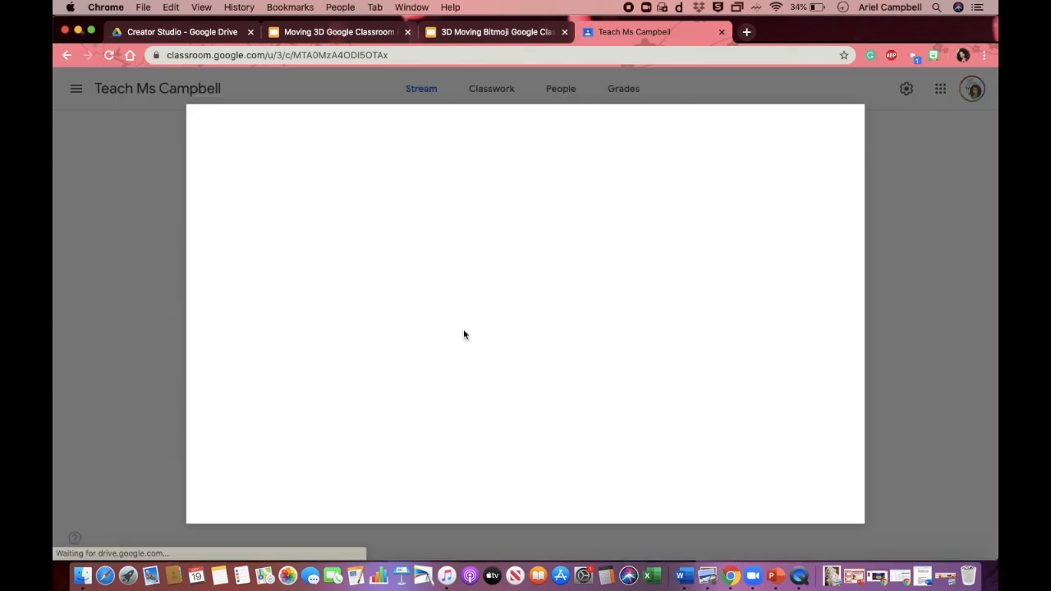
left_click(83, 576)
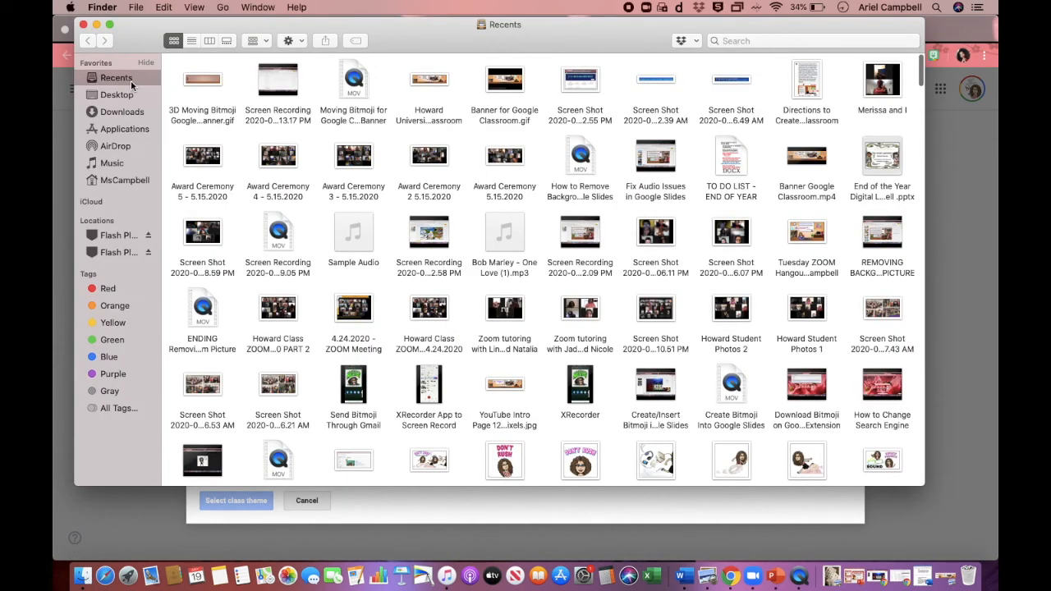
left_click(205, 124)
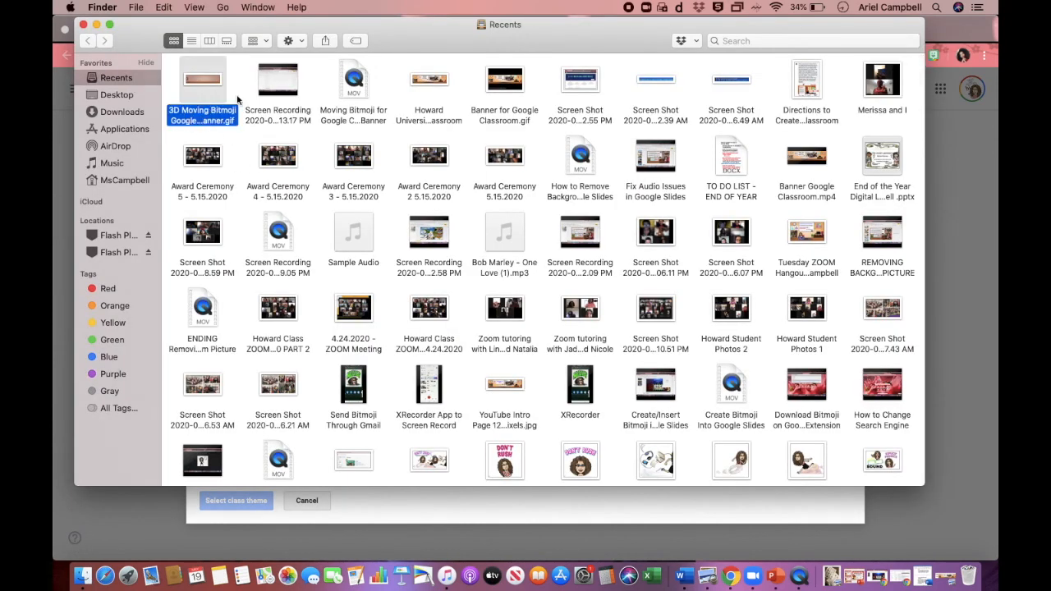
left_click_drag(919, 480, 696, 339)
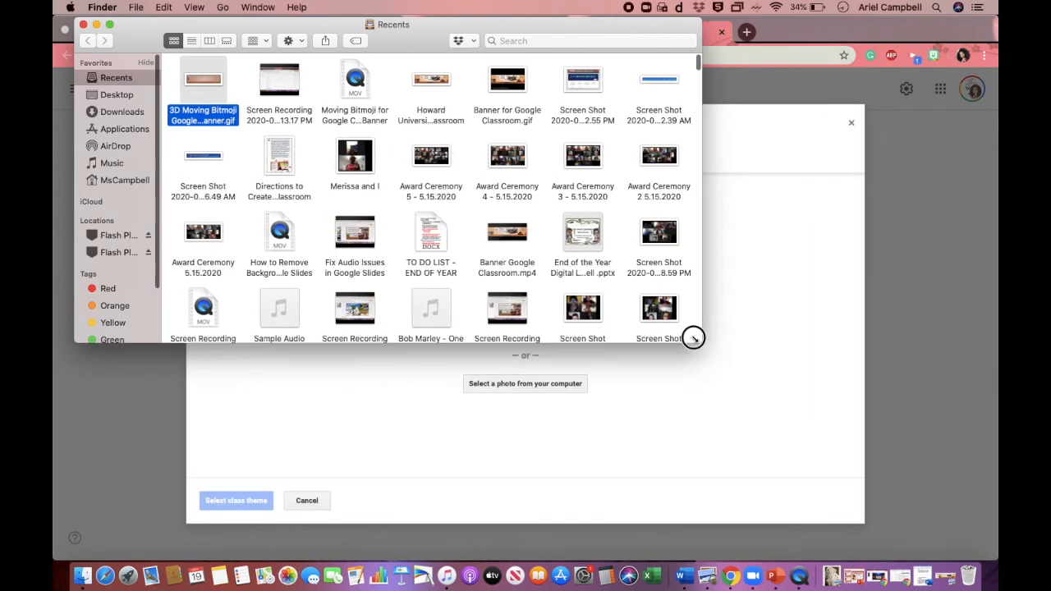
left_click_drag(215, 119, 495, 408)
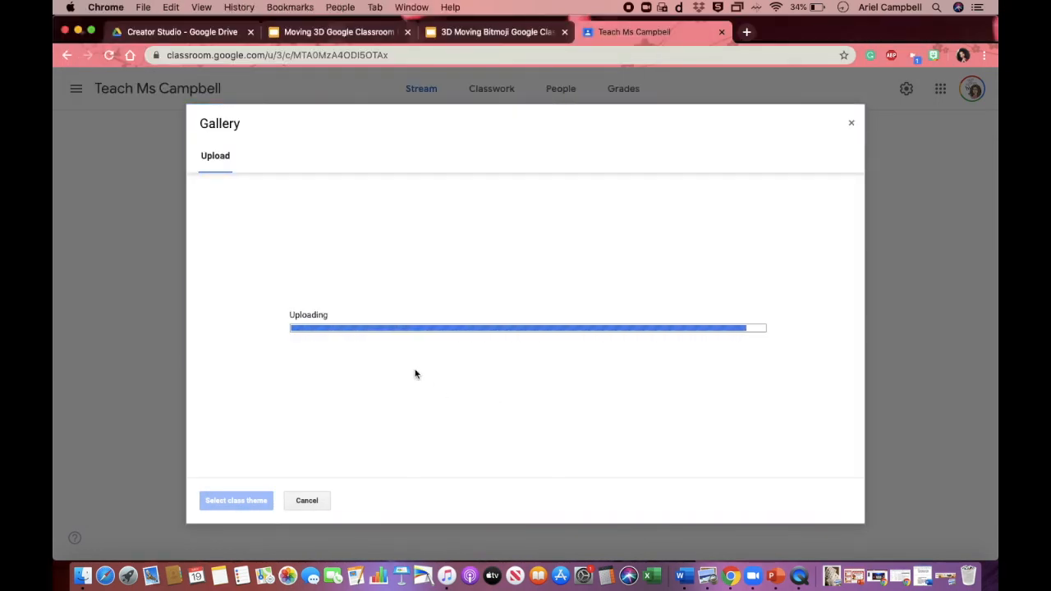
Expand the crop region to cover the whole banner image and apply it as the class theme
left_click_drag(416, 369, 283, 327)
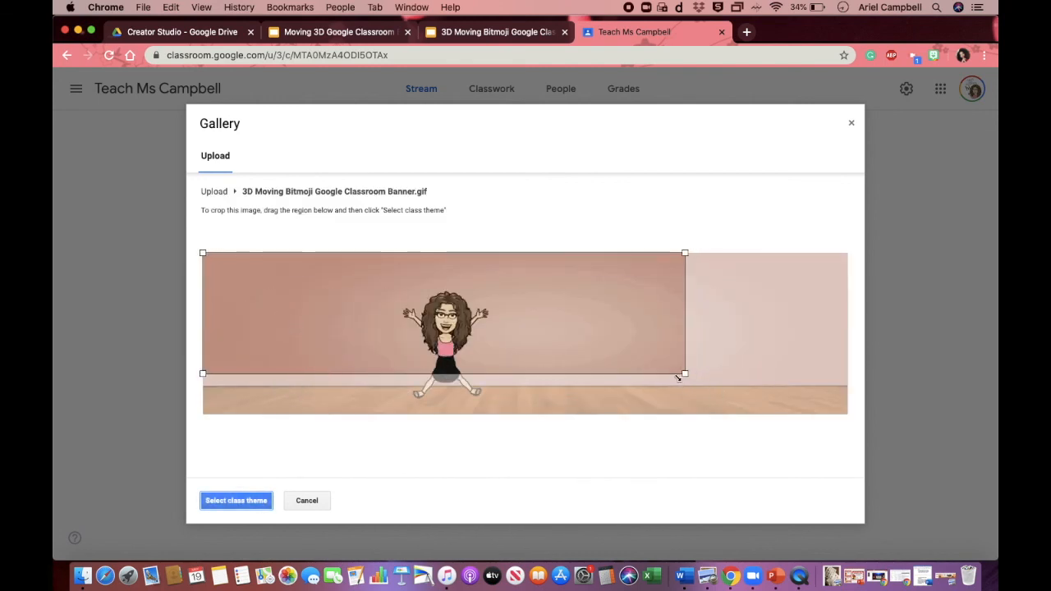
left_click_drag(687, 373, 858, 422)
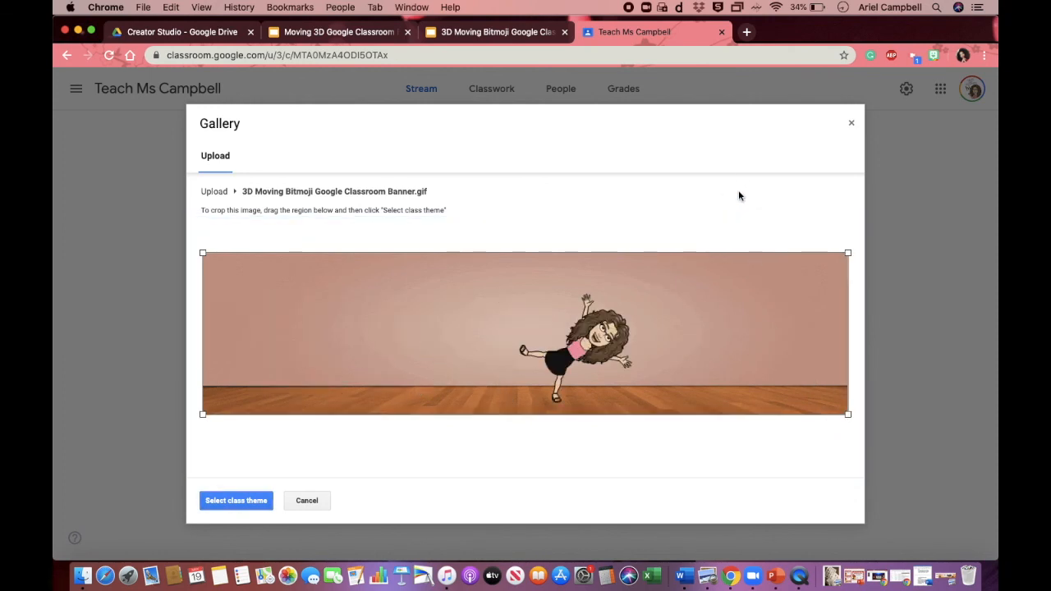
left_click(251, 501)
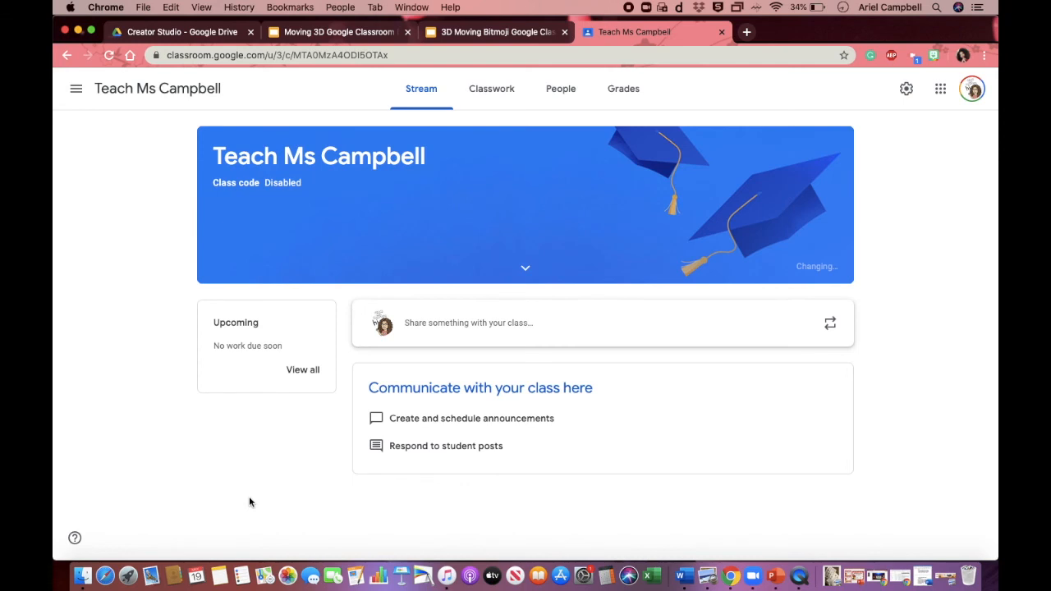